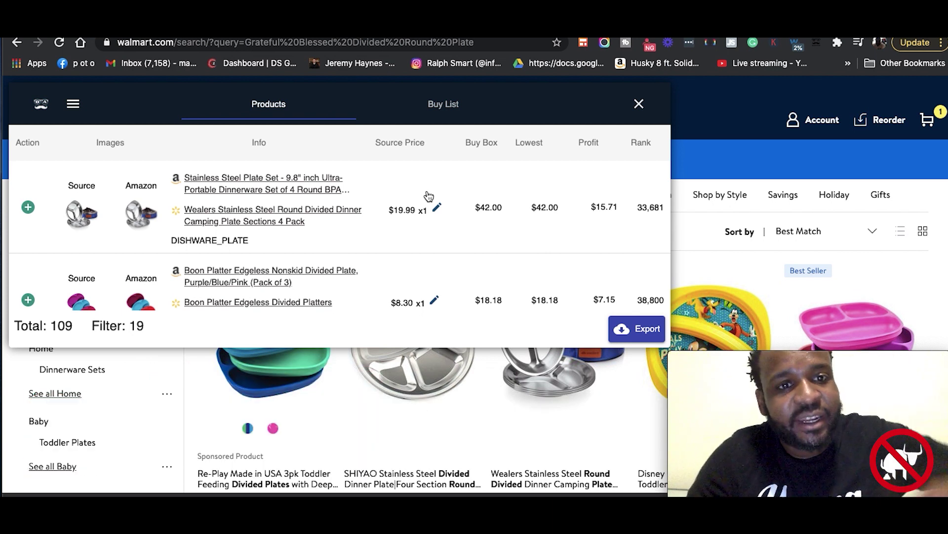
# - Check JungleScout's estimate of about 262 monthly sales at $19.99 for the Amazon Wealers plate set
pyautogui.click(280, 177)
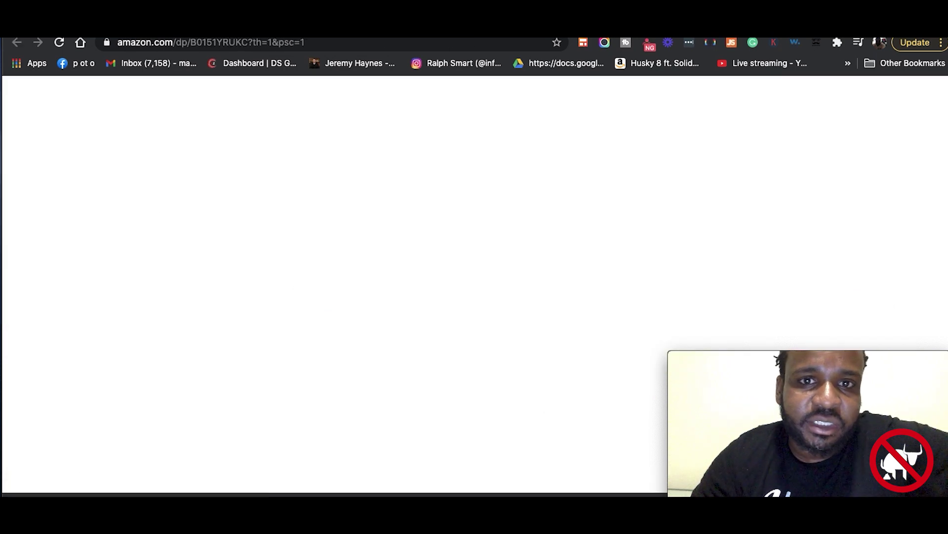
pyautogui.scroll(2, 626, 253)
pyautogui.scroll(8, 650, 237)
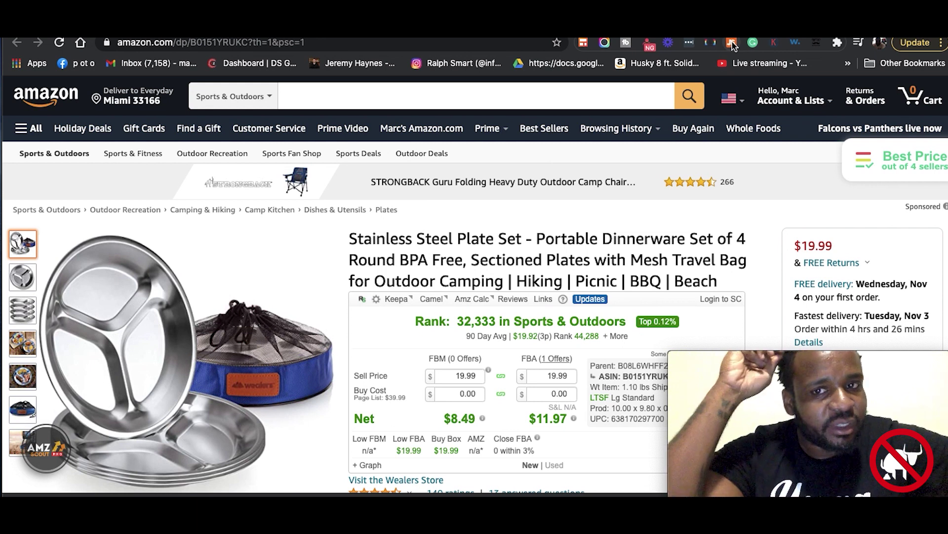
pyautogui.click(732, 44)
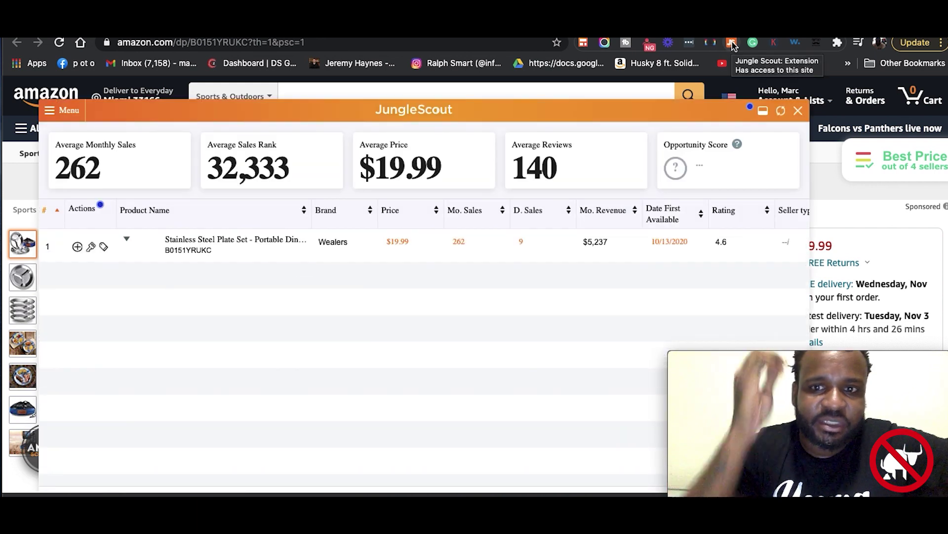
pyautogui.hotkey('ctrl', 'f')
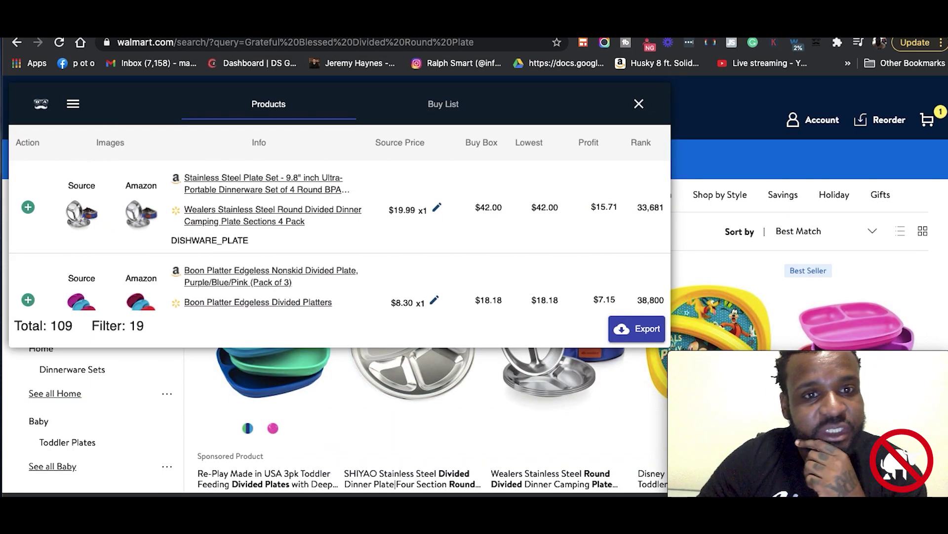
# - Look over the Wealers divided plate set's $42.00 product page on Walmart.com
pyautogui.click(269, 210)
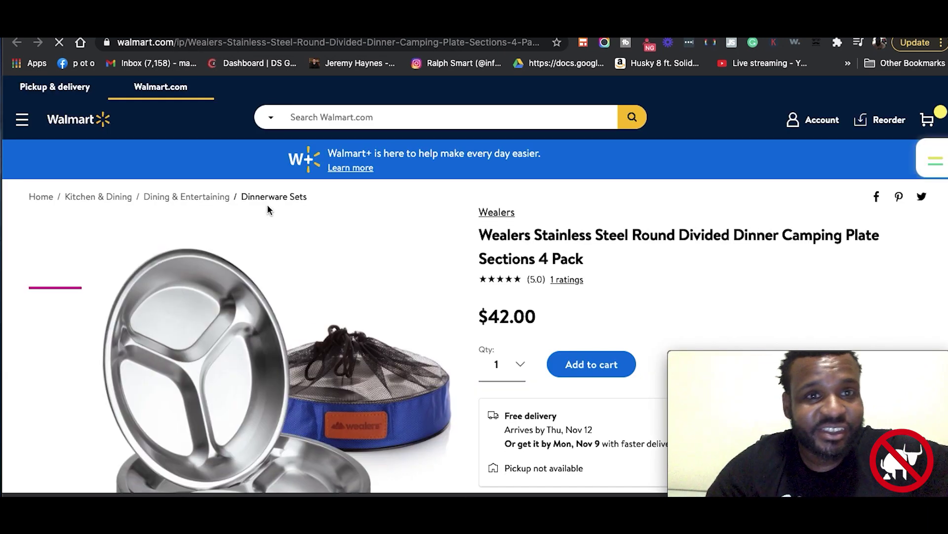
pyautogui.click(265, 23)
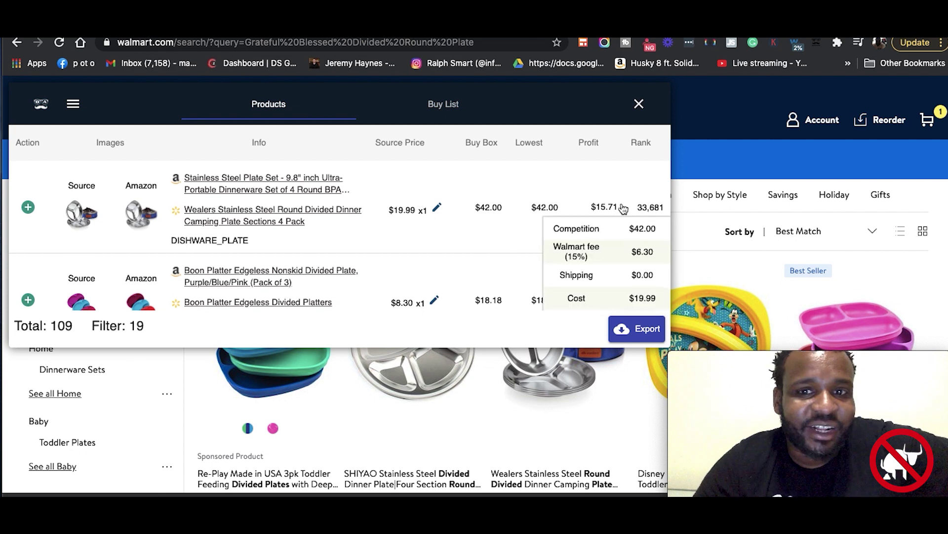
pyautogui.hotkey('ctrl', 'Tab')
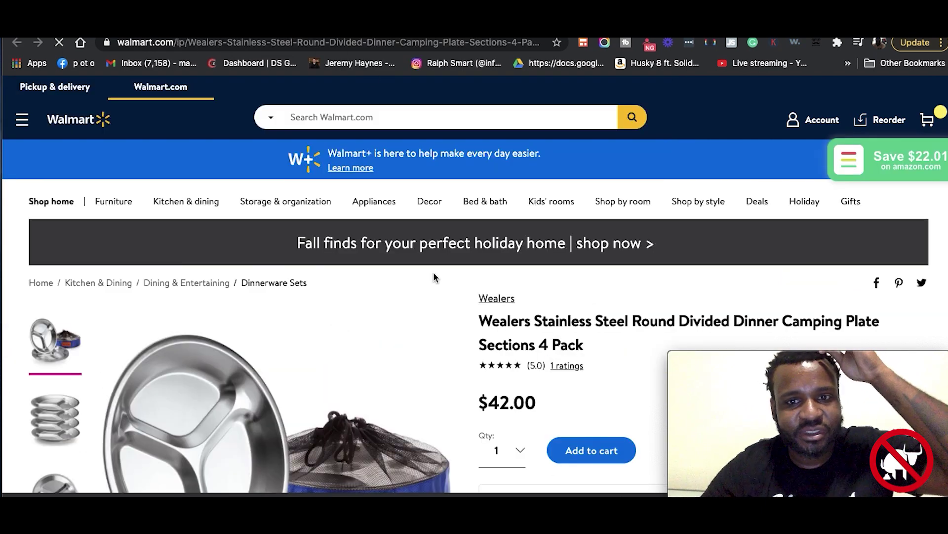
pyautogui.scroll(-3, 433, 275)
pyautogui.scroll(-3, 434, 277)
pyautogui.scroll(-2, 434, 277)
pyautogui.scroll(2, 434, 274)
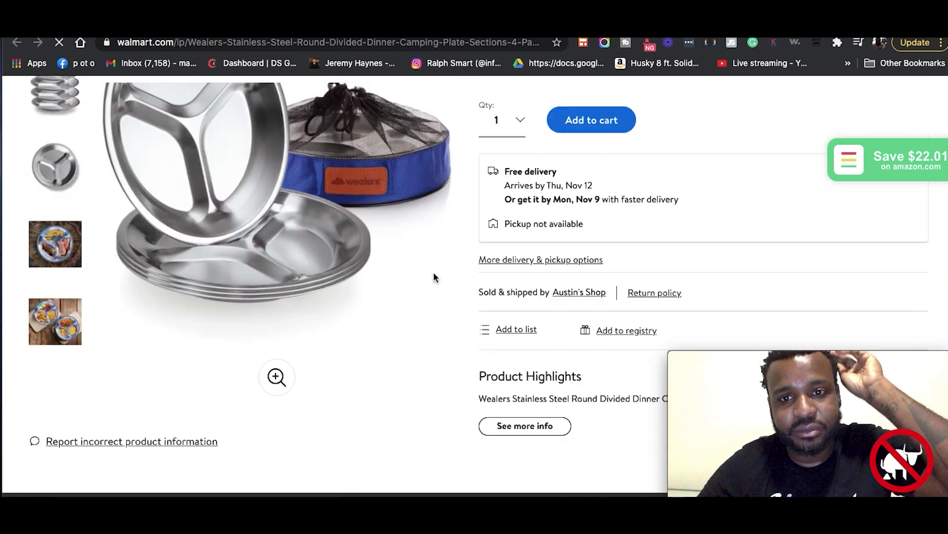
pyautogui.scroll(6, 432, 266)
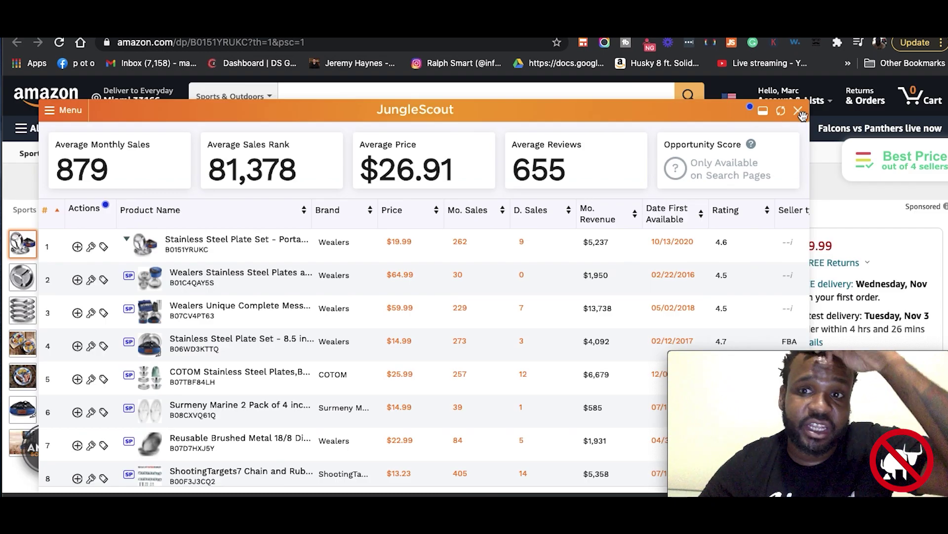
pyautogui.click(799, 111)
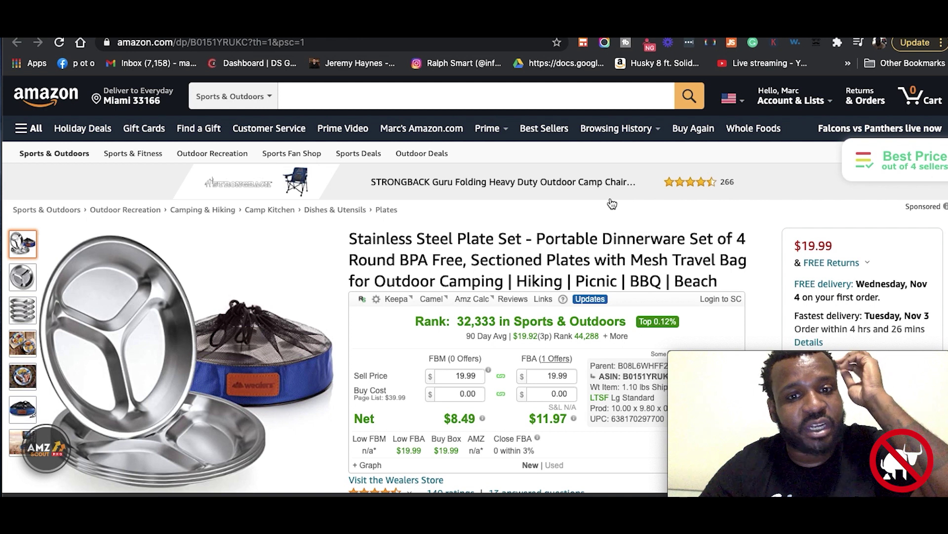
pyautogui.scroll(-2, 612, 204)
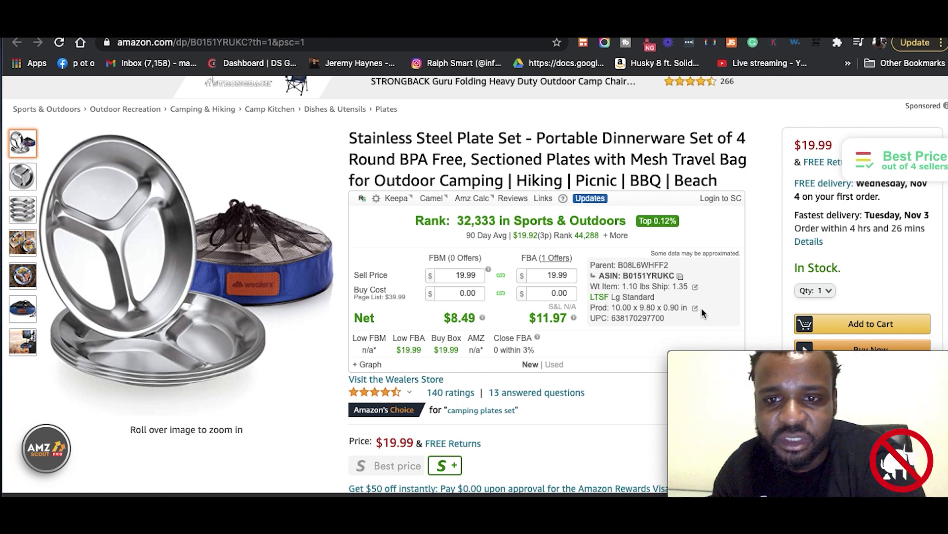
pyautogui.moveTo(573, 317)
pyautogui.rightClick(638, 319)
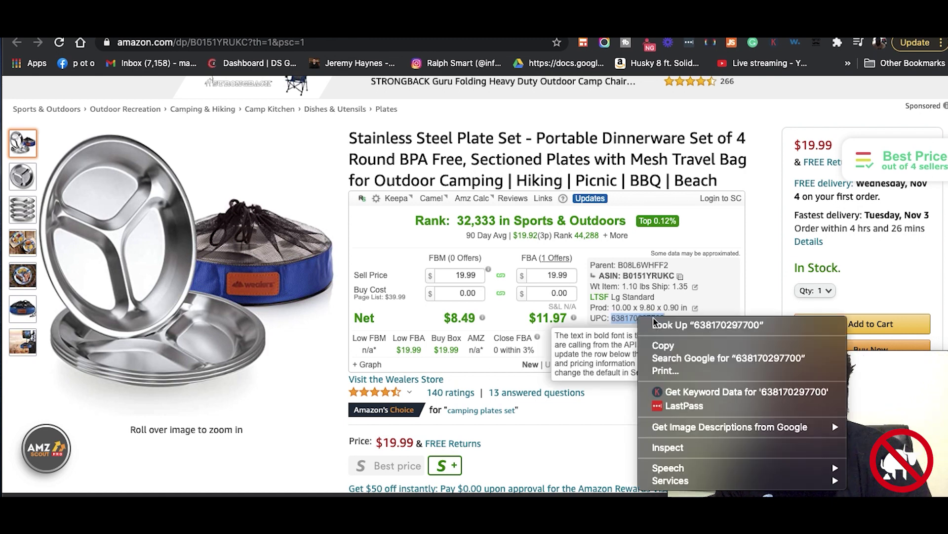
pyautogui.click(664, 347)
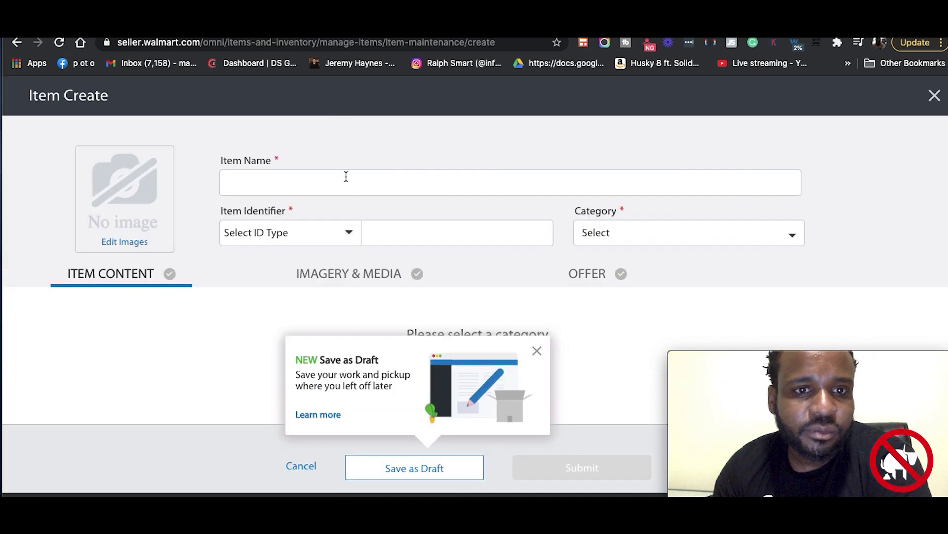
pyautogui.click(410, 229)
pyautogui.rightClick(411, 234)
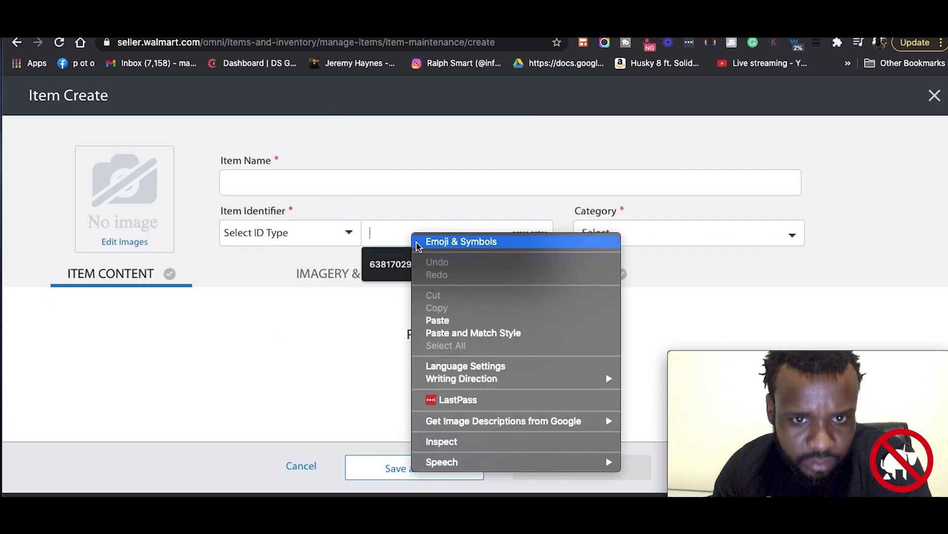
pyautogui.click(450, 319)
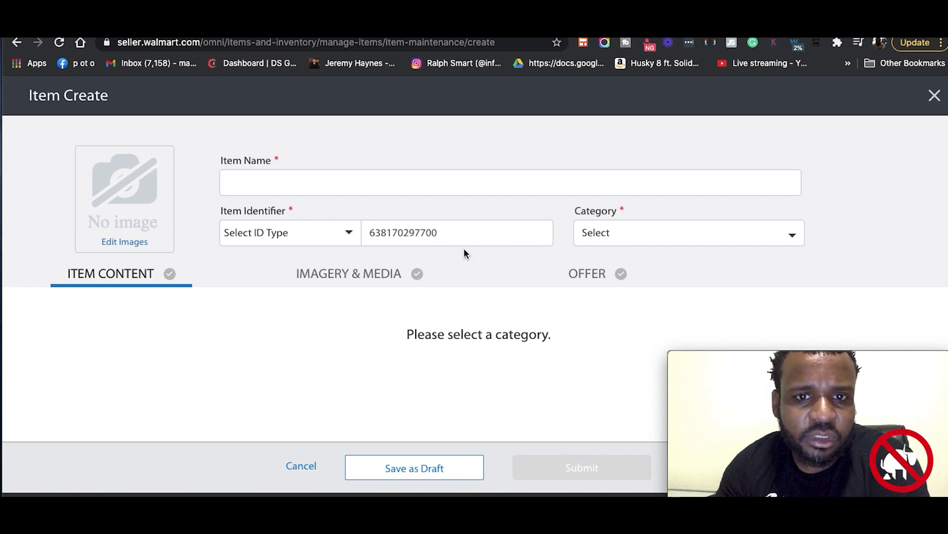
pyautogui.click(445, 238)
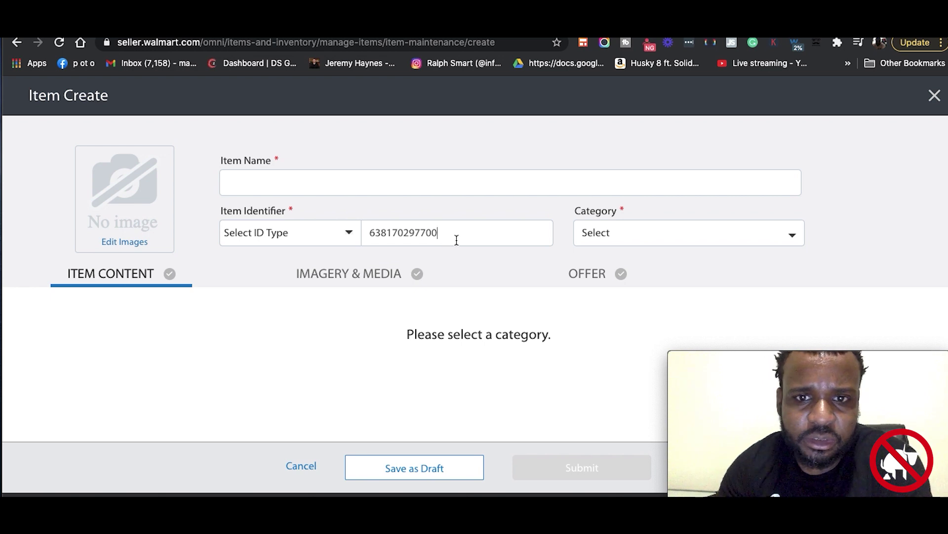
pyautogui.click(442, 189)
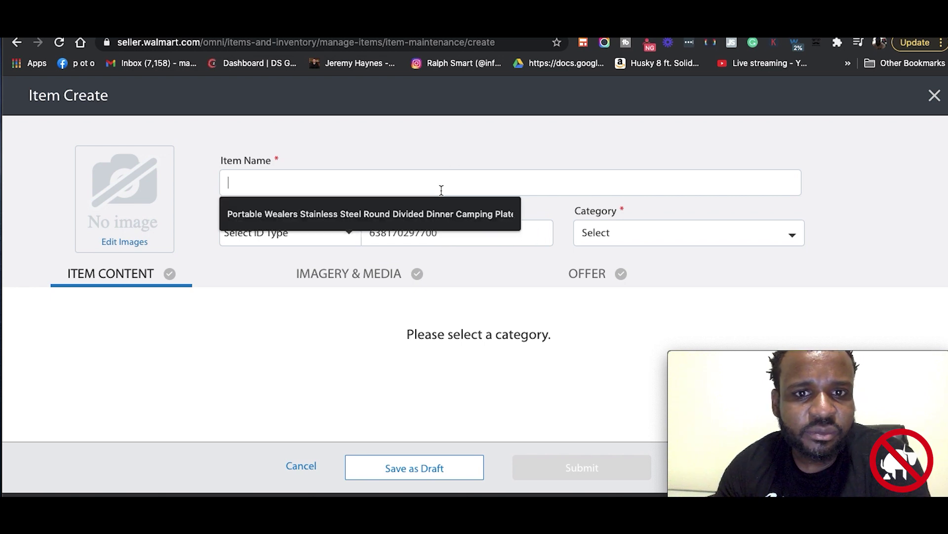
pyautogui.click(412, 213)
# - Set the identifier type to UPC and confirm the matched Wealers plate item
pyautogui.click(435, 230)
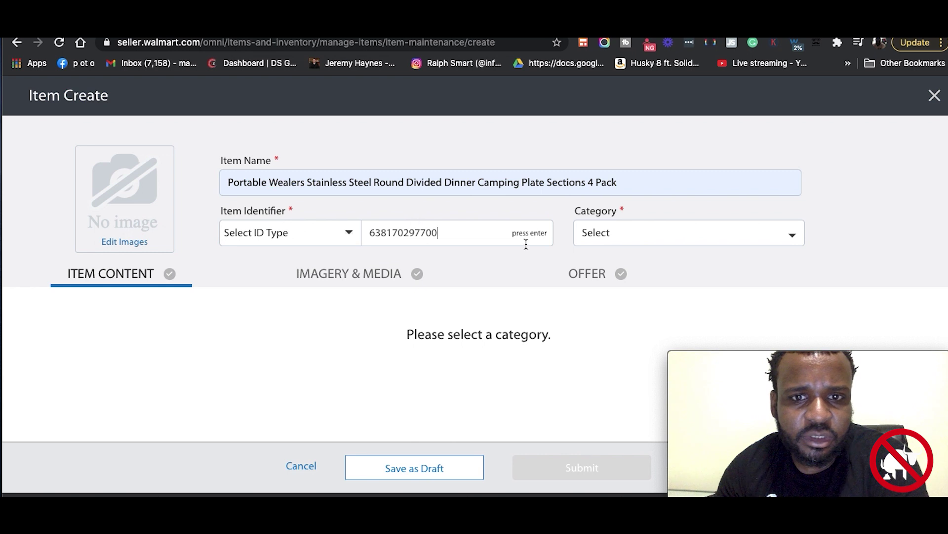
pyautogui.click(332, 230)
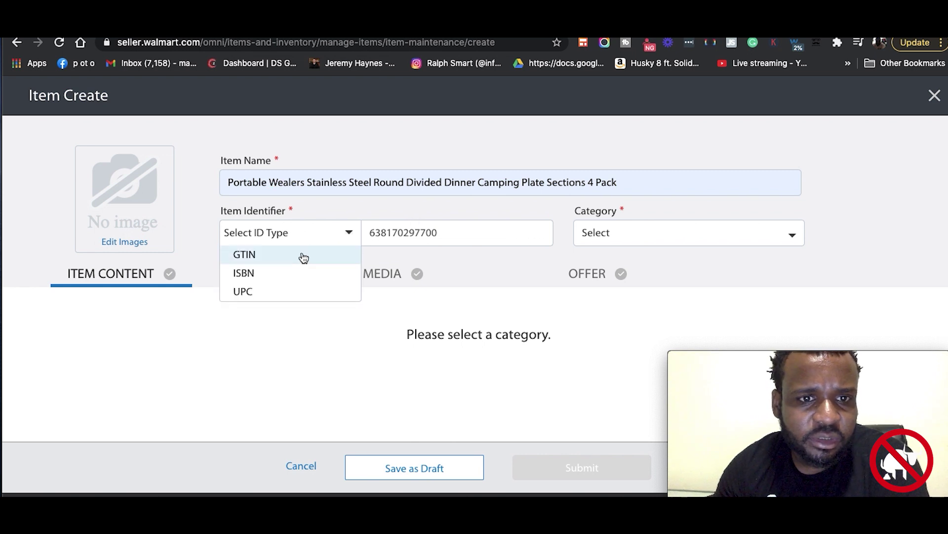
pyautogui.click(286, 290)
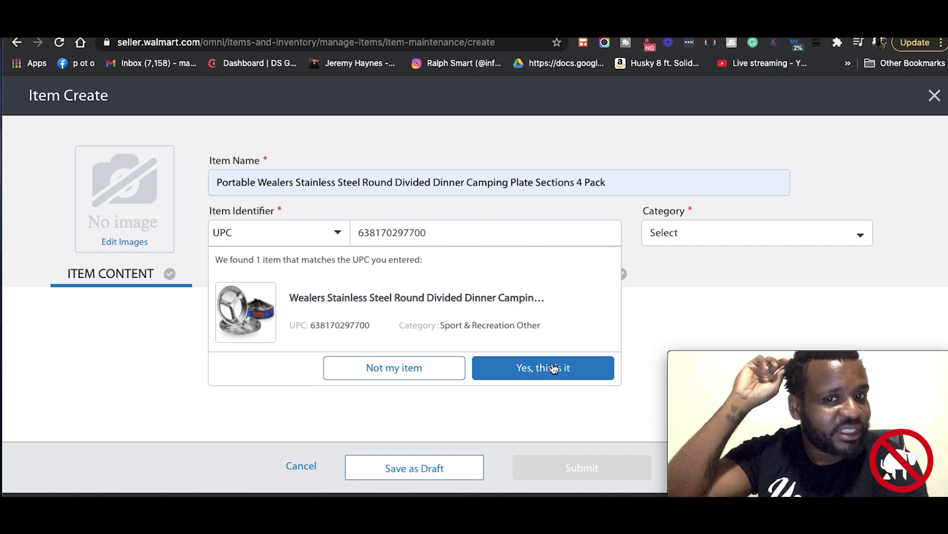
pyautogui.click(553, 367)
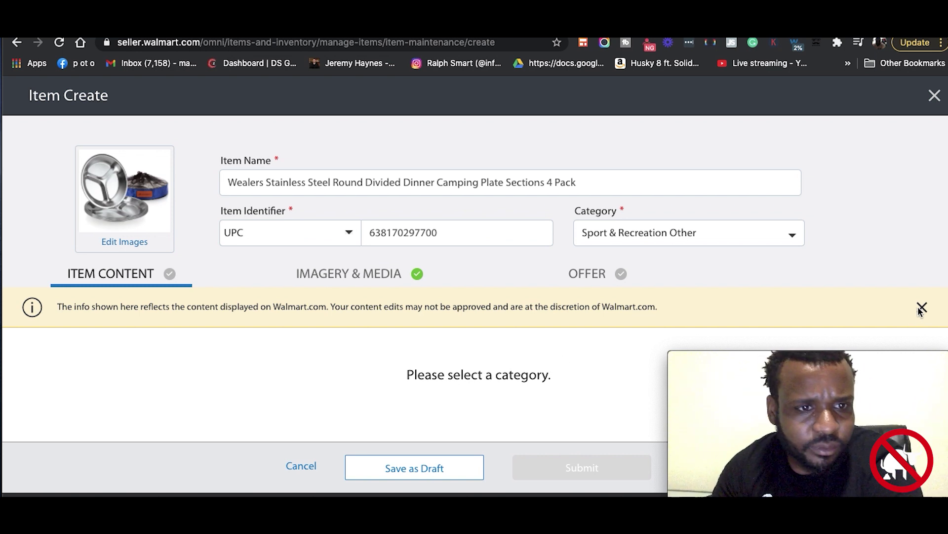
# - Show recommended and optional attributes, then scroll down to the prefilled Key Features
pyautogui.scroll(-3, 920, 307)
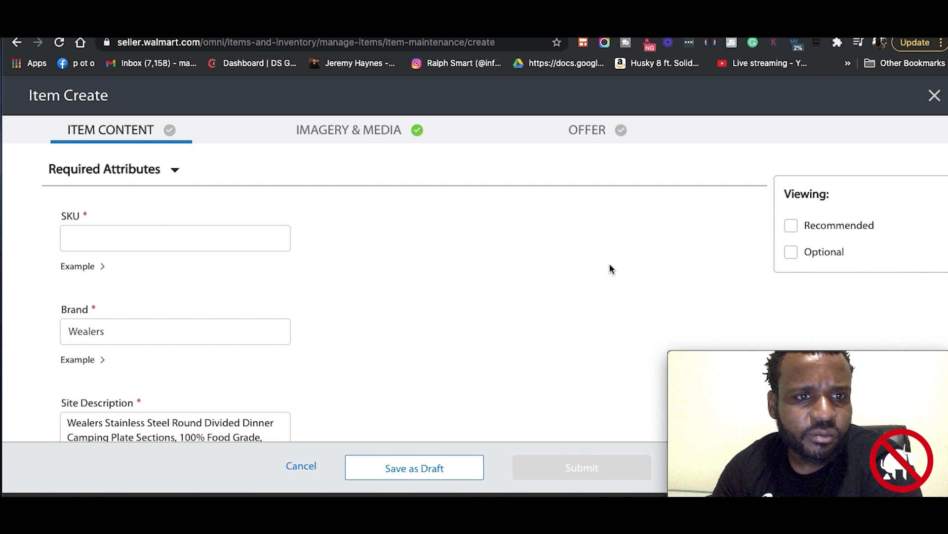
pyautogui.scroll(5, 375, 270)
pyautogui.scroll(-3, 375, 269)
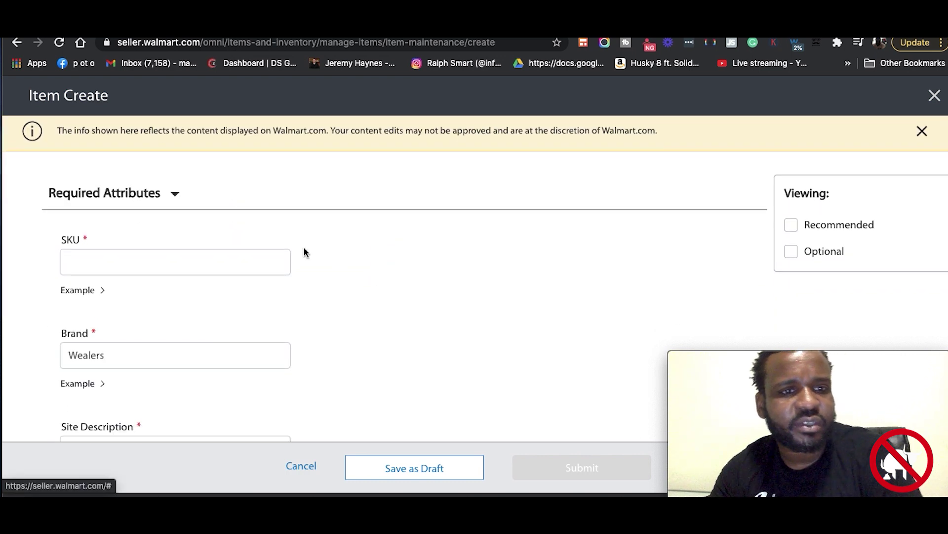
pyautogui.click(165, 231)
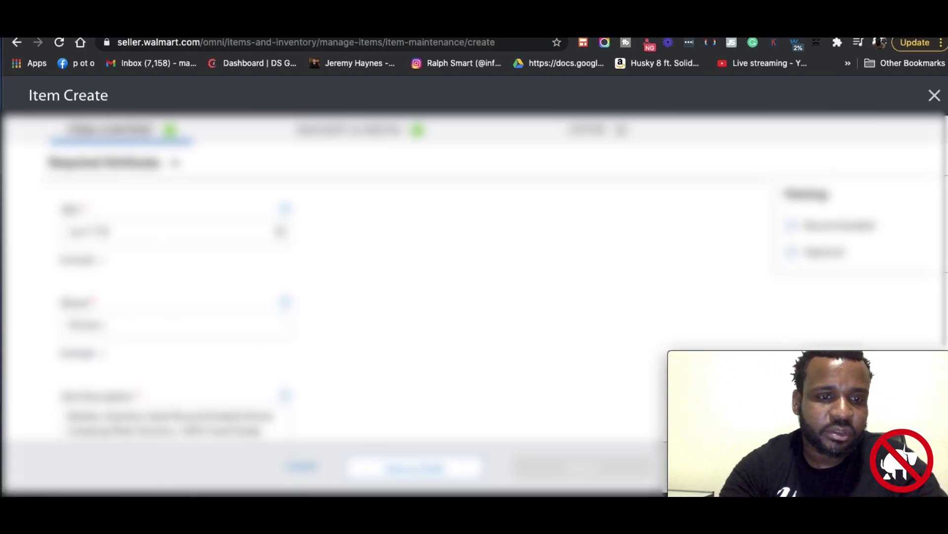
pyautogui.scroll(-3, 375, 312)
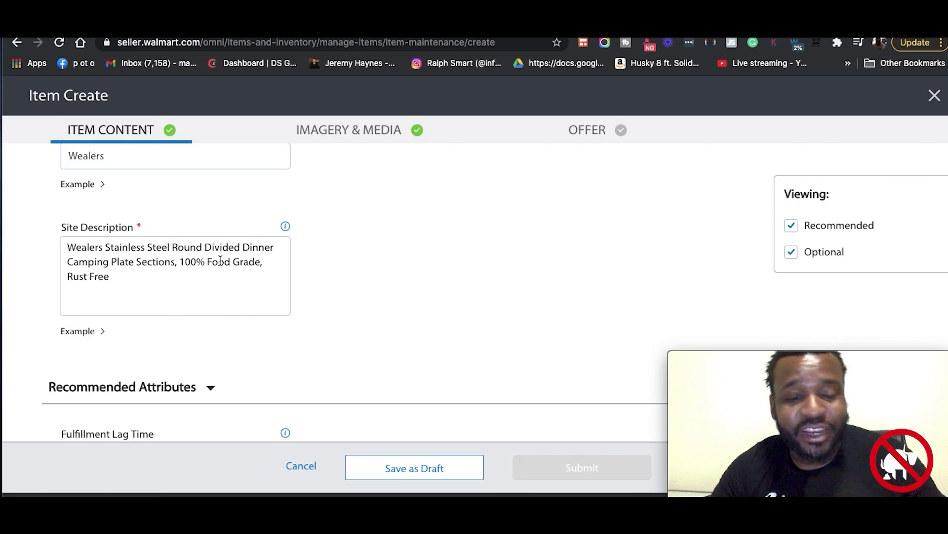
pyautogui.scroll(-1, 415, 270)
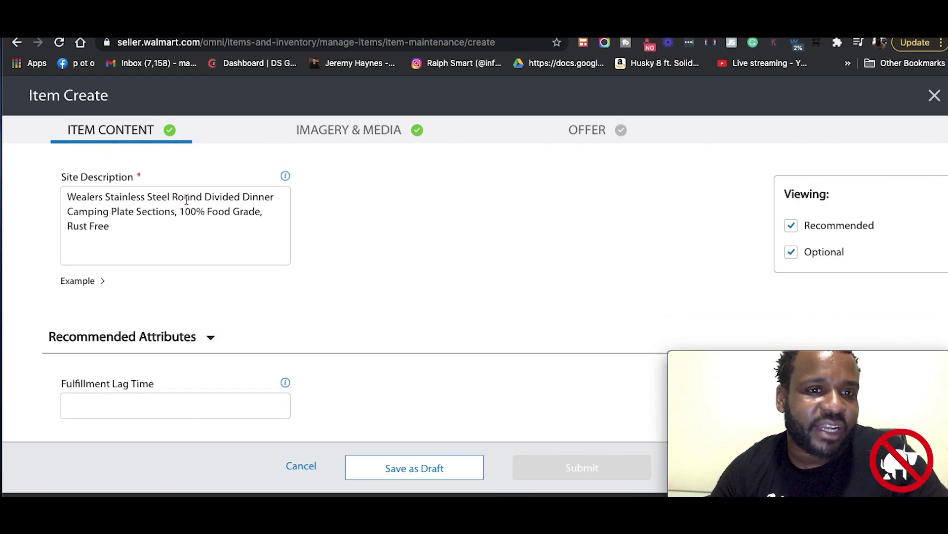
pyautogui.scroll(-3, 509, 280)
pyautogui.scroll(-3, 508, 279)
pyautogui.scroll(-1, 509, 279)
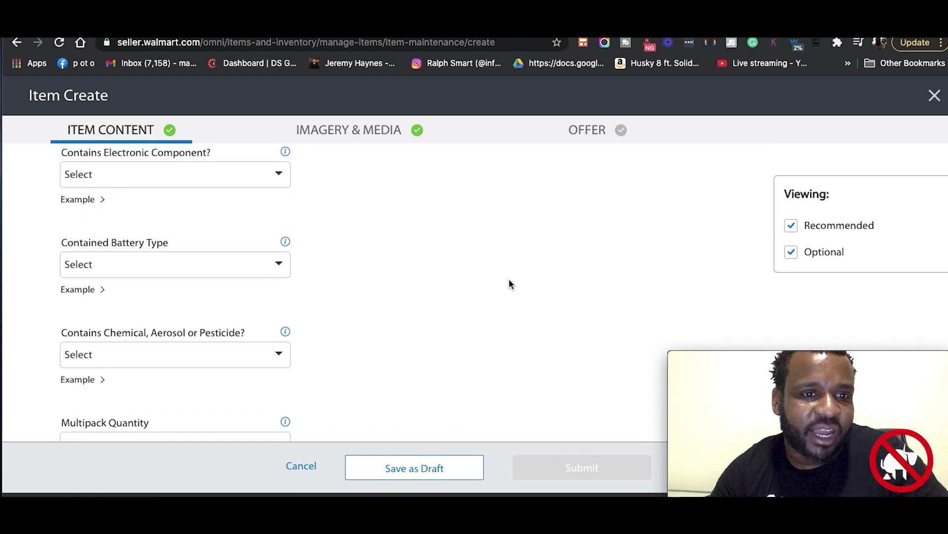
pyautogui.scroll(-3, 508, 279)
pyautogui.scroll(-3, 509, 279)
pyautogui.scroll(-5, 509, 280)
pyautogui.scroll(-3, 509, 280)
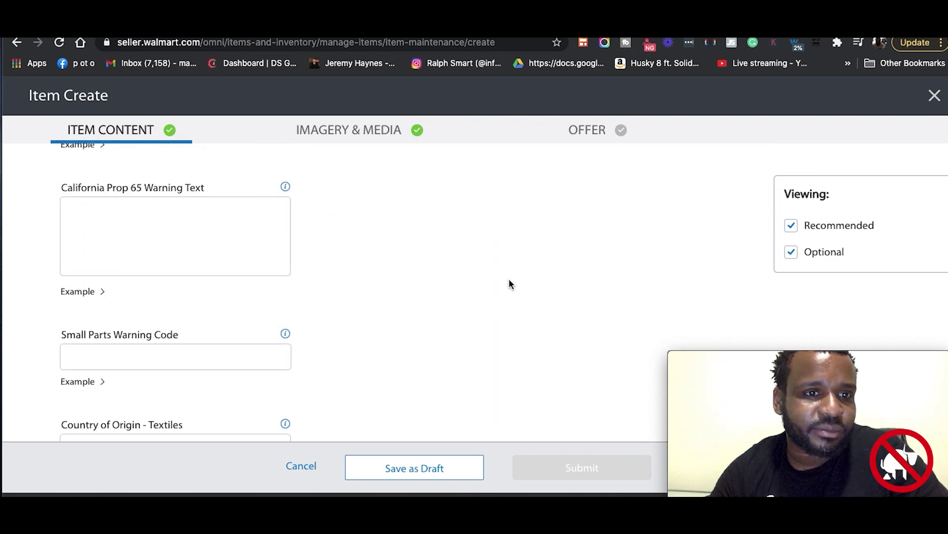
pyautogui.scroll(-2, 468, 269)
pyautogui.scroll(-5, 468, 269)
pyautogui.scroll(-2, 468, 269)
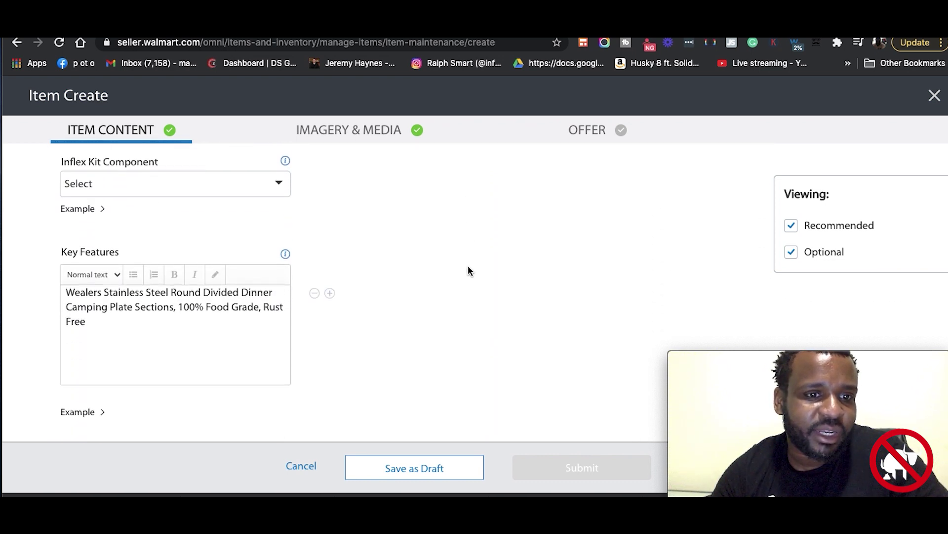
# - Replace the Key Features text with the bullet points copied from the Amazon listing
pyautogui.hotkey('ctrl', 'a')
pyautogui.press('BackSpace')
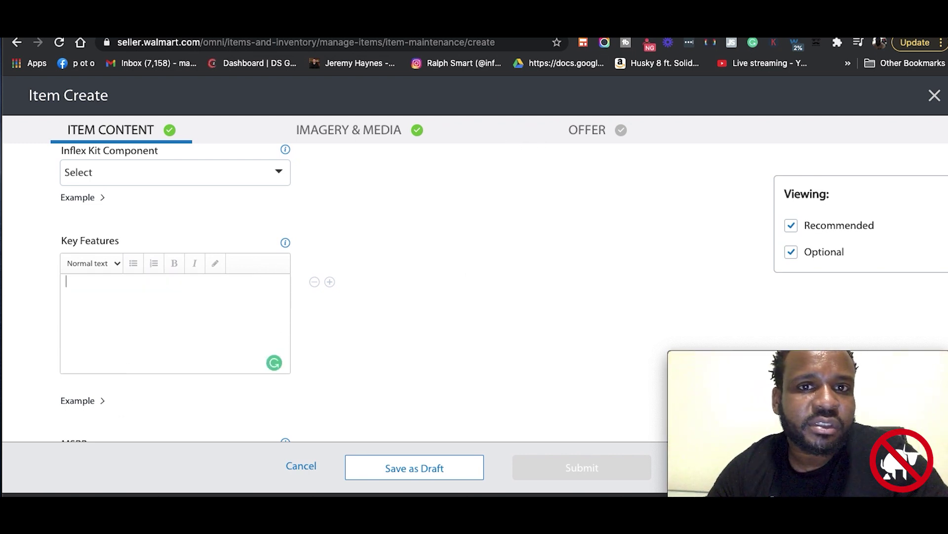
pyautogui.hotkey('ctrl', 'Tab')
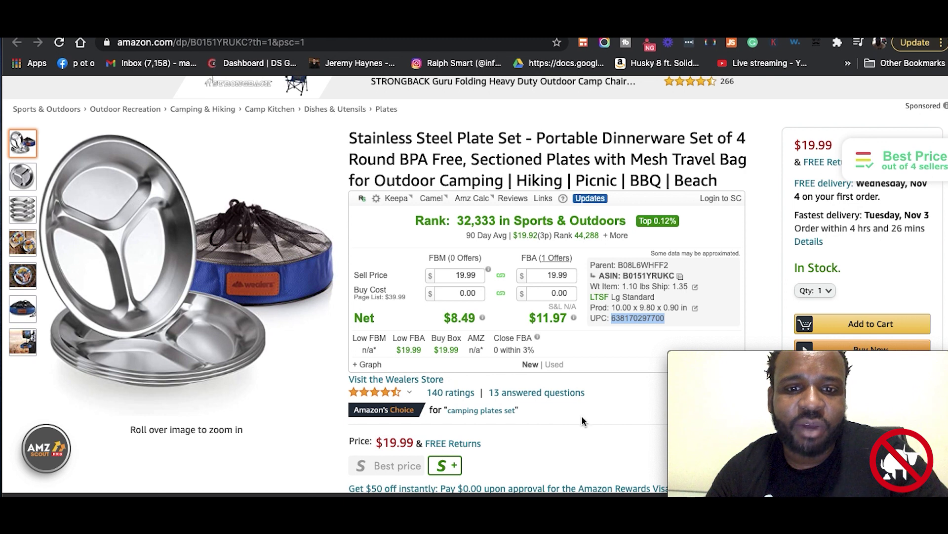
pyautogui.scroll(-4, 582, 415)
pyautogui.scroll(-2, 571, 339)
pyautogui.scroll(-3, 571, 315)
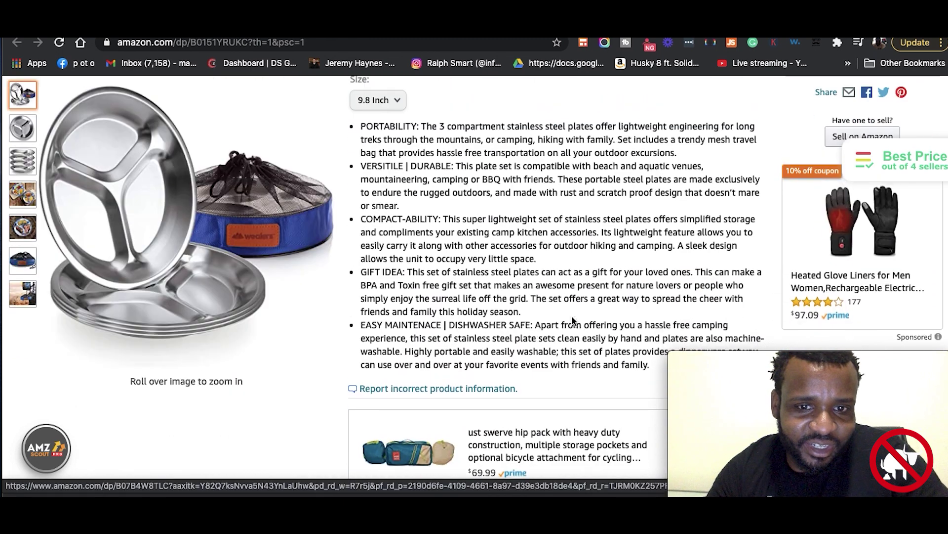
pyautogui.moveTo(651, 357); pyautogui.dragTo(360, 126)
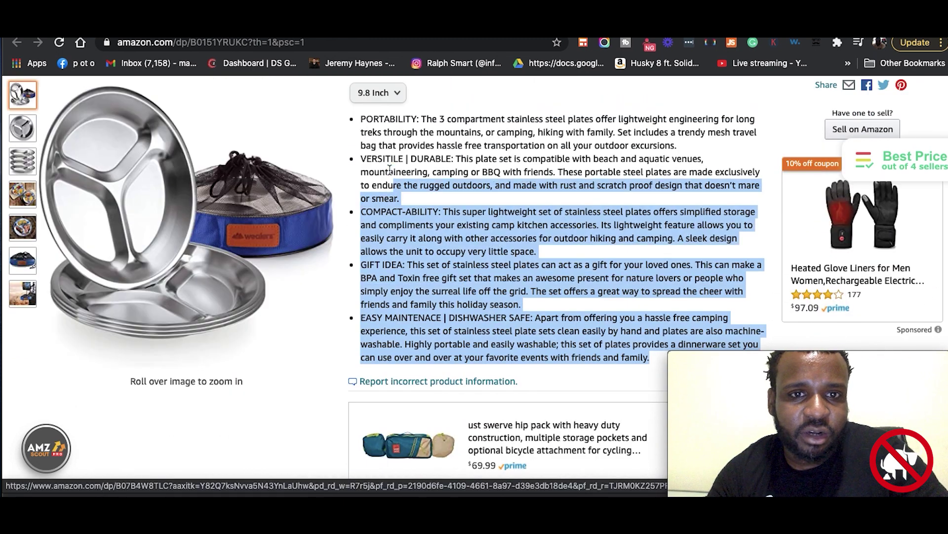
pyautogui.rightClick(384, 134)
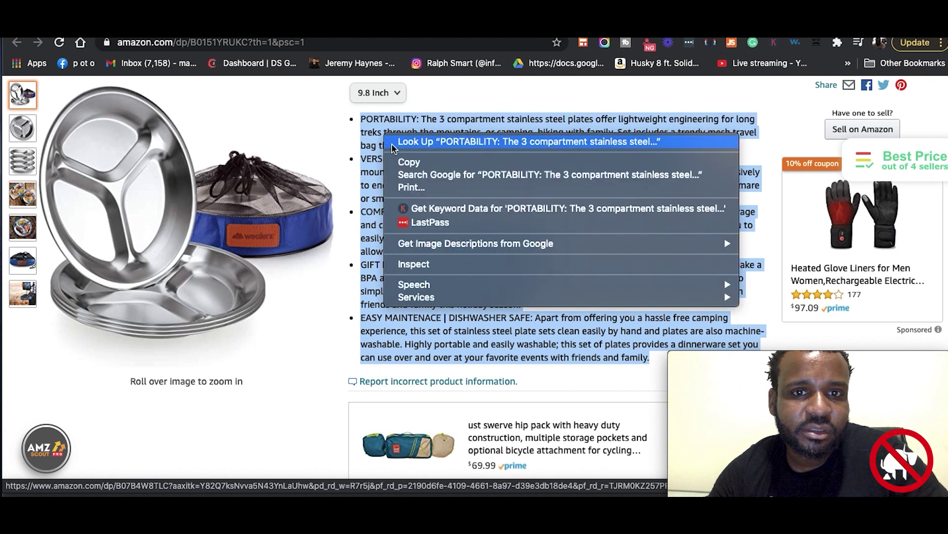
pyautogui.click(404, 161)
pyautogui.click(125, 40)
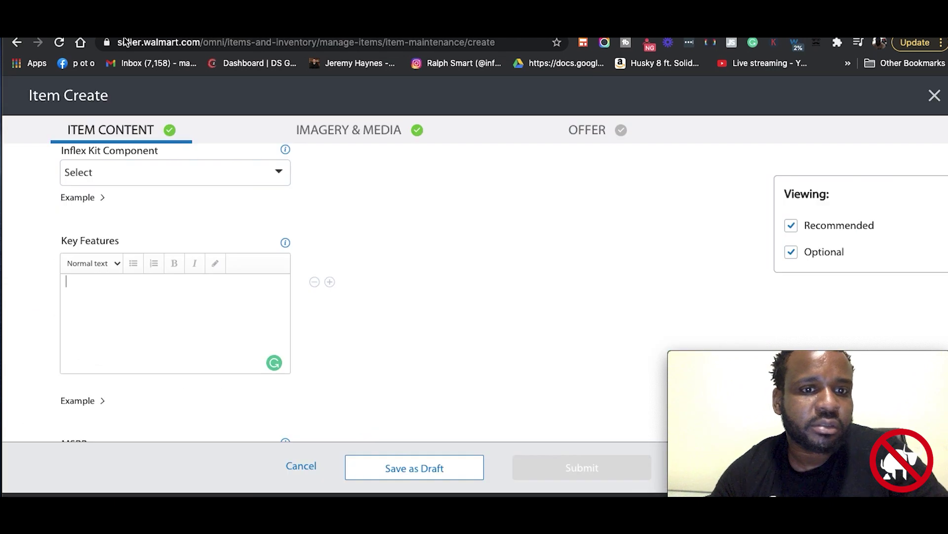
pyautogui.hotkey('ctrl', 'v')
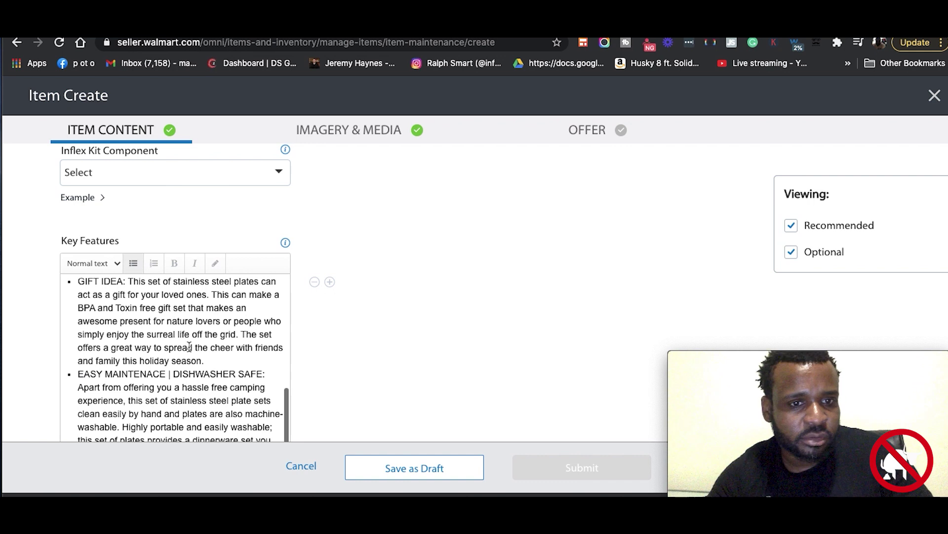
# - Add blank lines between the Key Features bullets around GIFT IDEA, EASY MAINTENACE and VERSITILE
pyautogui.click(213, 360)
pyautogui.press('Return')
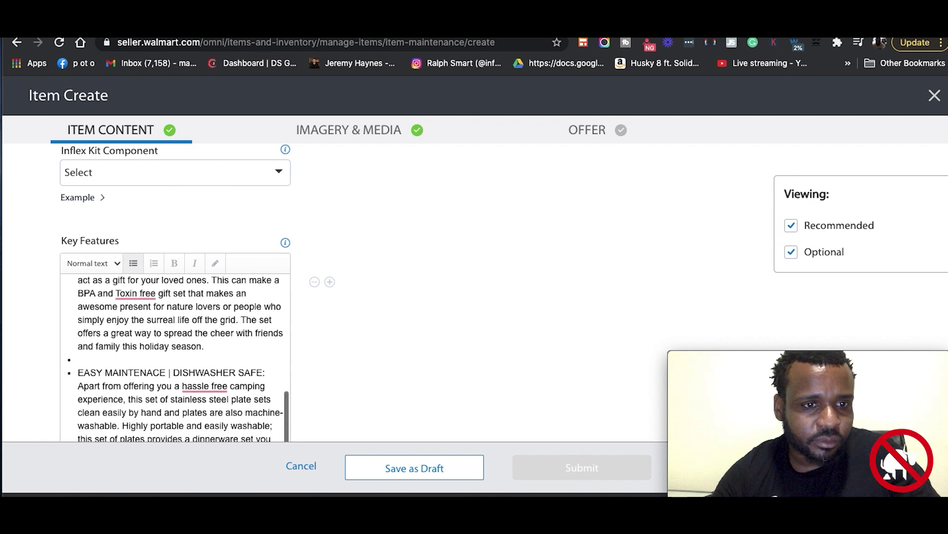
pyautogui.press('BackSpace')
pyautogui.hotkey('shift', 'Return')
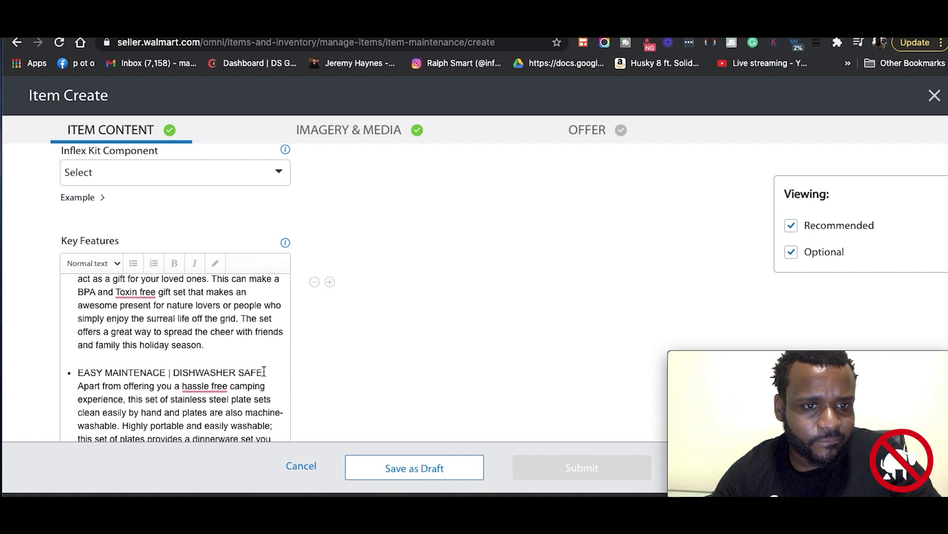
pyautogui.scroll(-2, 264, 372)
pyautogui.scroll(3, 264, 370)
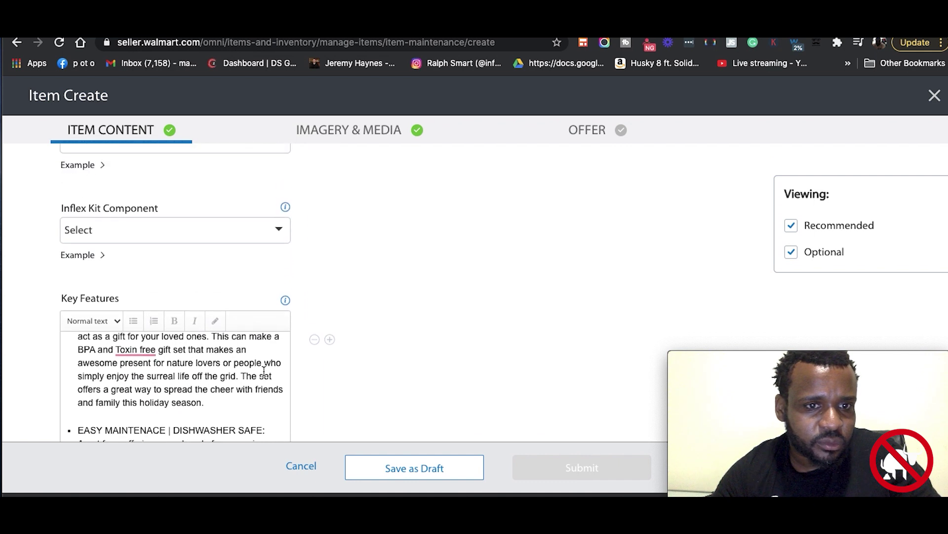
pyautogui.scroll(1, 264, 371)
pyautogui.scroll(2, 211, 398)
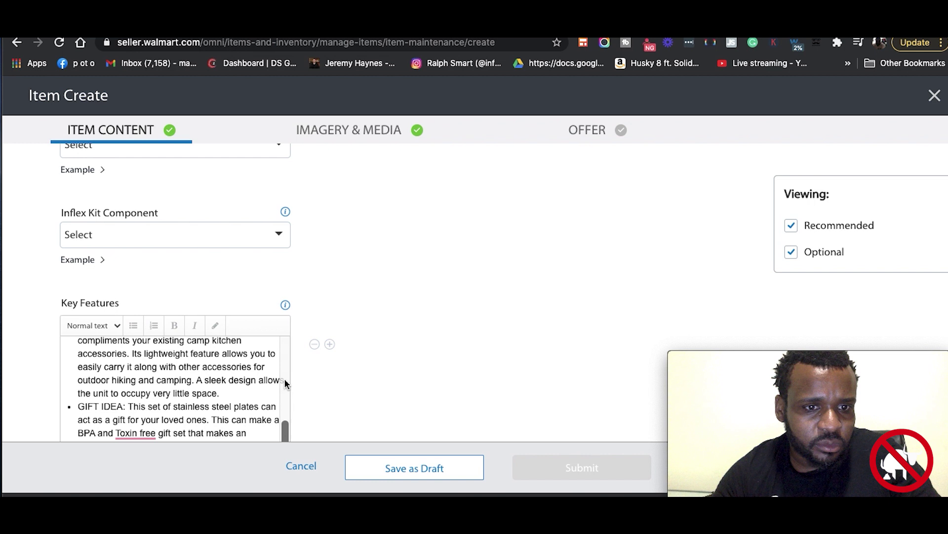
pyautogui.press('Return')
pyautogui.press('BackSpace')
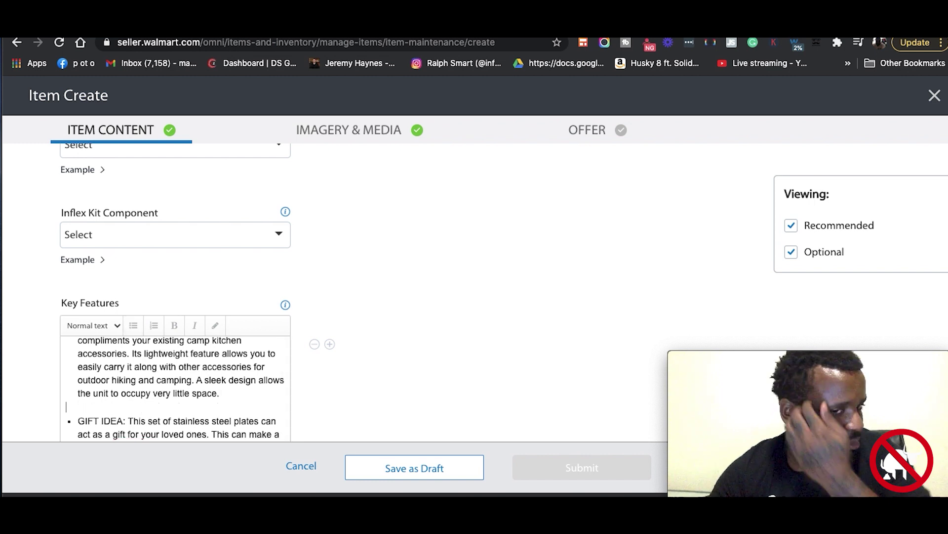
pyautogui.scroll(2, 231, 398)
pyautogui.scroll(2, 232, 398)
pyautogui.scroll(-1, 238, 366)
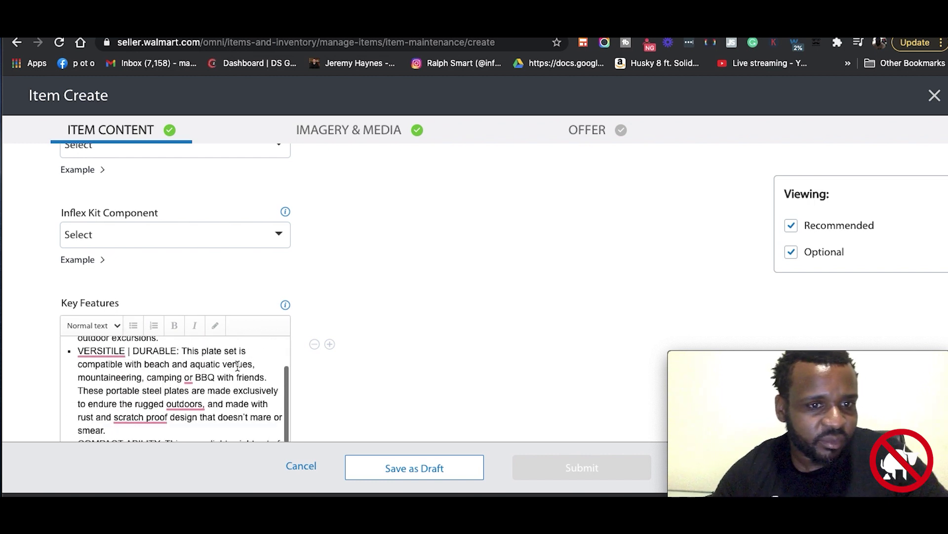
pyautogui.click(197, 340)
pyautogui.press('Return')
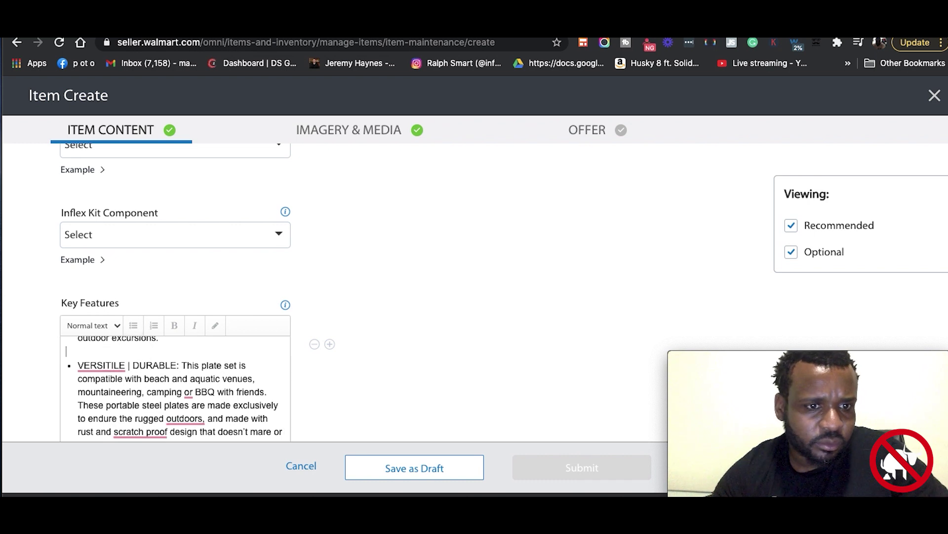
pyautogui.scroll(-5, 207, 383)
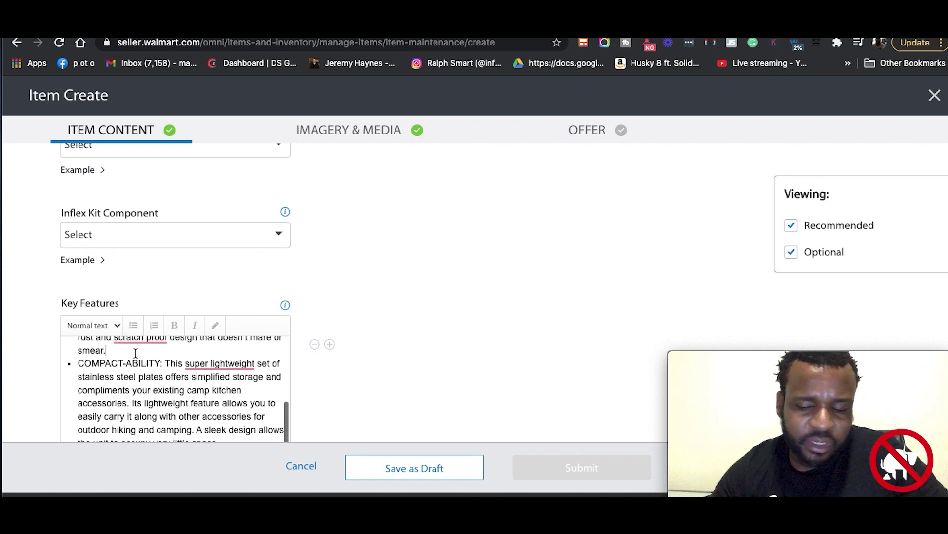
pyautogui.press('Return')
pyautogui.press('Return')
# - Scroll through the completed Item Content form to its end
pyautogui.scroll(-5, 173, 385)
pyautogui.scroll(-1, 173, 385)
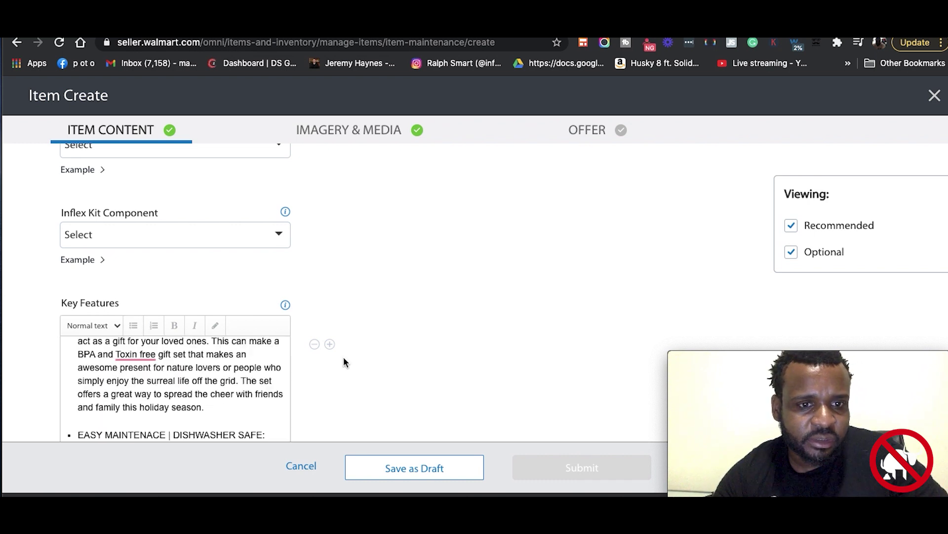
pyautogui.scroll(-3, 344, 362)
pyautogui.scroll(-3, 344, 362)
pyautogui.scroll(-1, 344, 362)
pyautogui.scroll(-4, 344, 363)
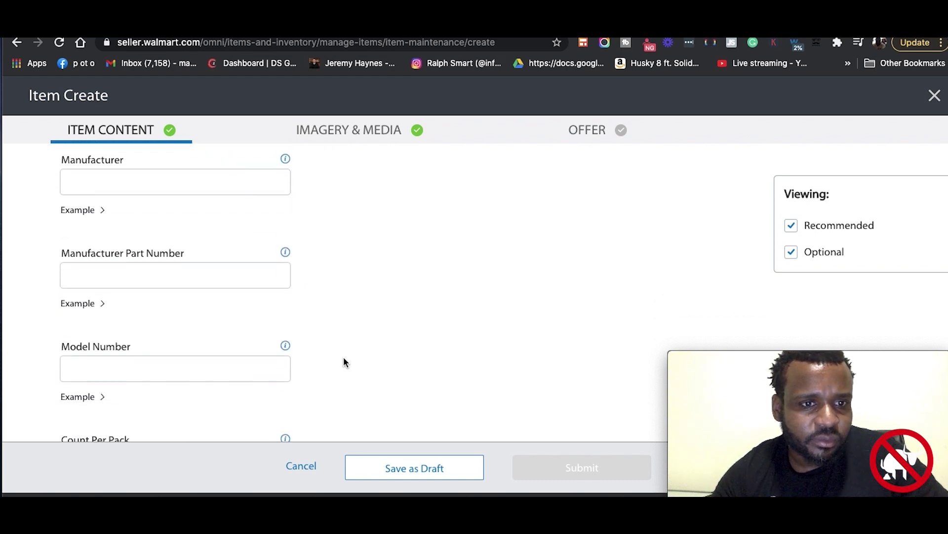
pyautogui.scroll(-5, 344, 362)
pyautogui.scroll(-5, 344, 362)
pyautogui.scroll(-5, 344, 363)
pyautogui.scroll(-5, 344, 362)
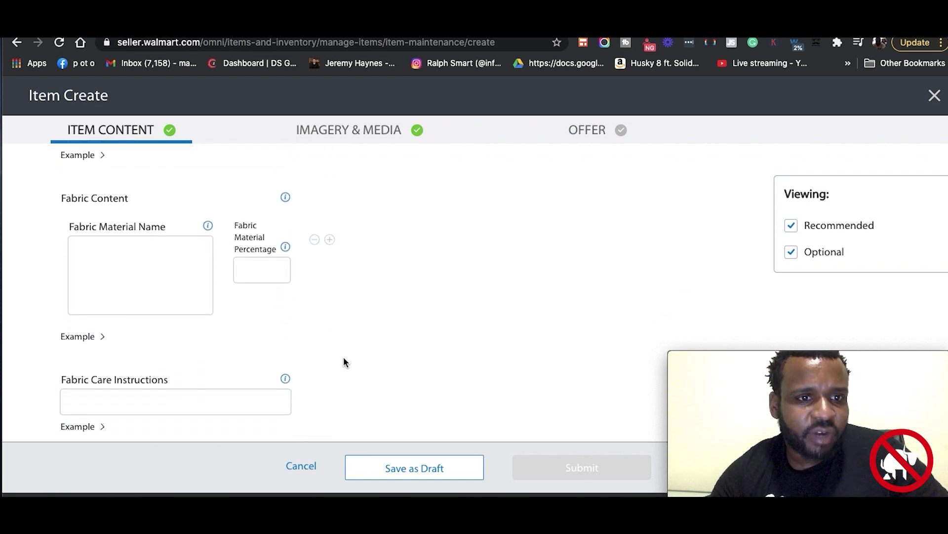
pyautogui.scroll(-1, 344, 363)
pyautogui.scroll(-3, 344, 362)
pyautogui.scroll(-5, 345, 362)
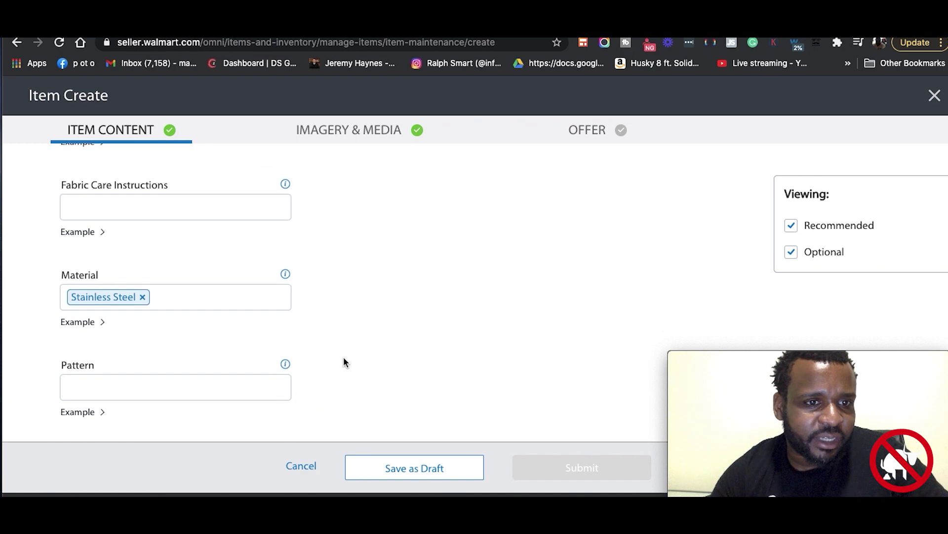
pyautogui.scroll(-2, 345, 362)
pyautogui.scroll(-4, 345, 362)
pyautogui.scroll(-3, 345, 362)
pyautogui.scroll(-3, 344, 362)
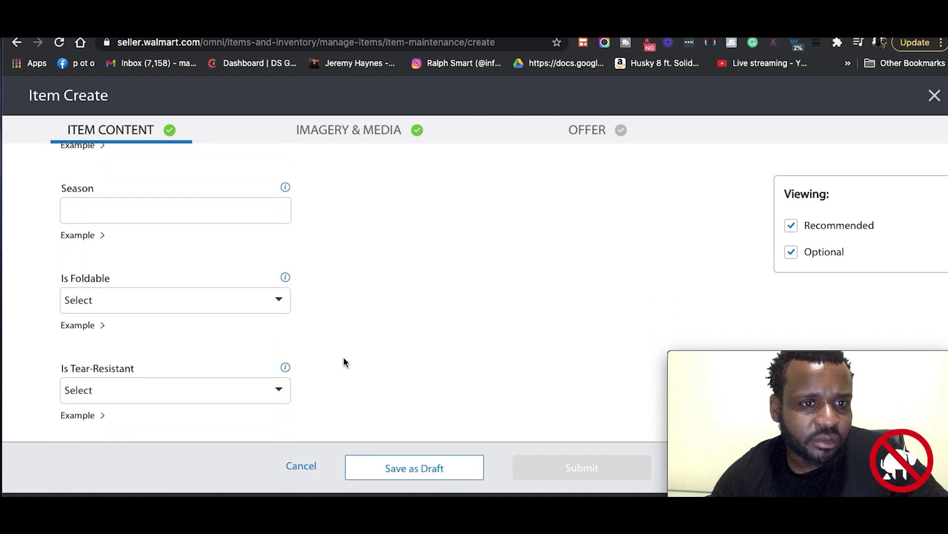
pyautogui.scroll(-3, 344, 362)
pyautogui.scroll(-5, 344, 362)
pyautogui.scroll(-1, 344, 362)
pyautogui.scroll(-4, 344, 362)
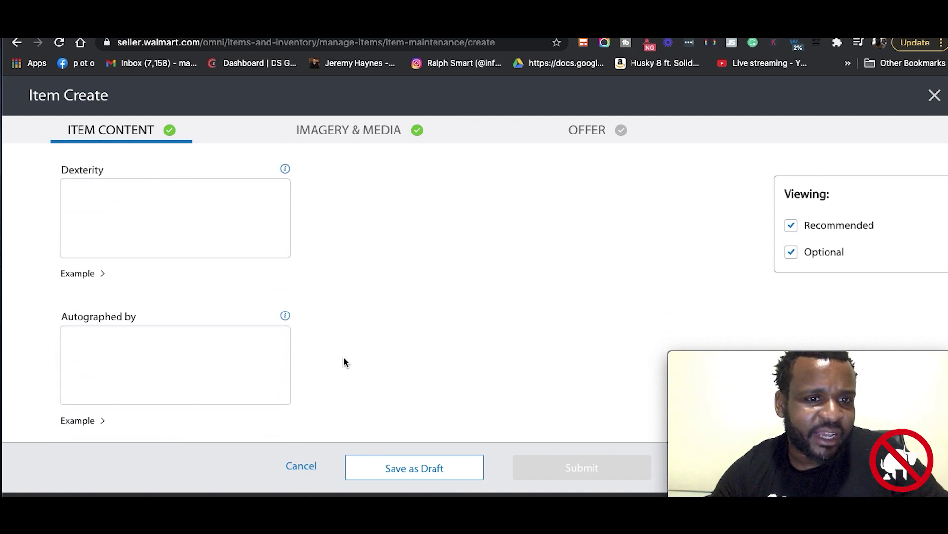
pyautogui.scroll(-3, 345, 362)
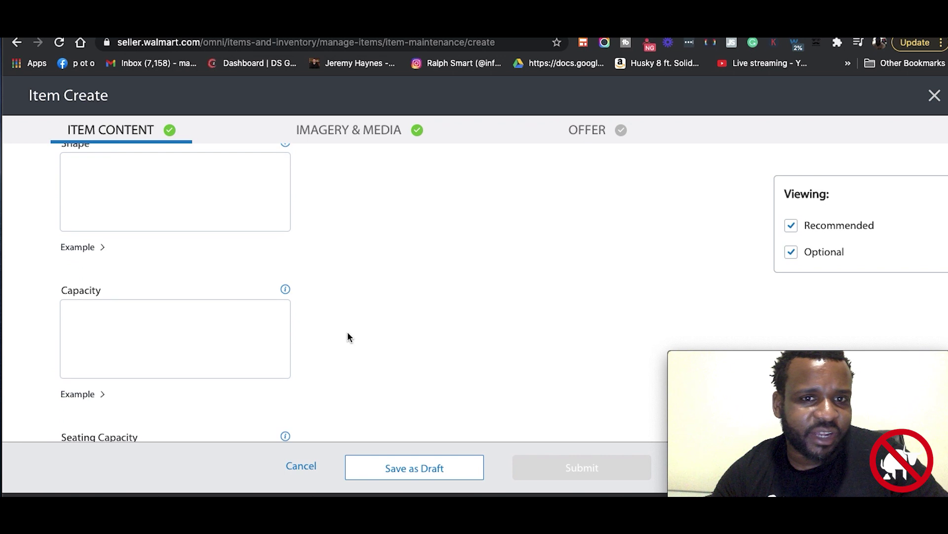
# - Review the item's images under Imagery & Media, then move to the Offer section
pyautogui.click(375, 130)
pyautogui.scroll(3, 365, 268)
pyautogui.scroll(3, 364, 267)
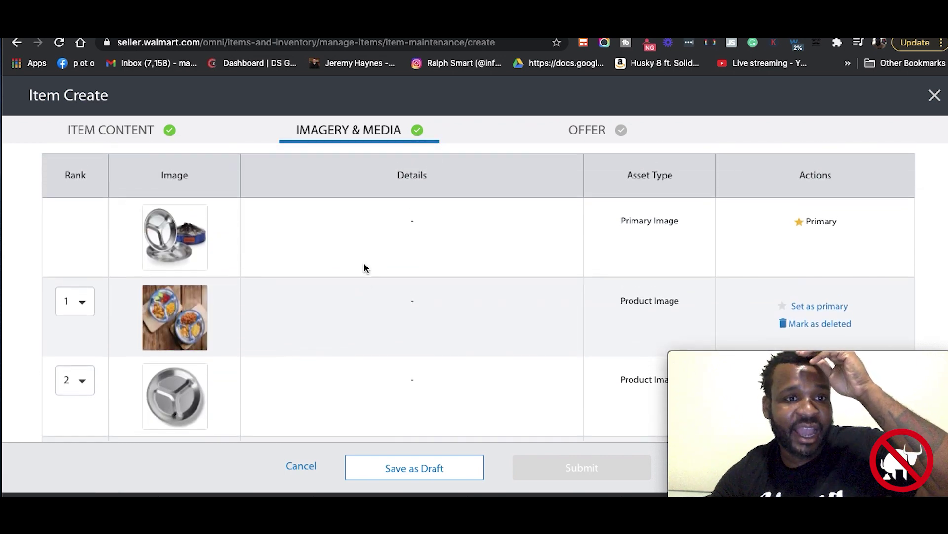
pyautogui.scroll(2, 364, 267)
pyautogui.scroll(-6, 364, 267)
pyautogui.scroll(-1, 363, 262)
pyautogui.scroll(1, 364, 262)
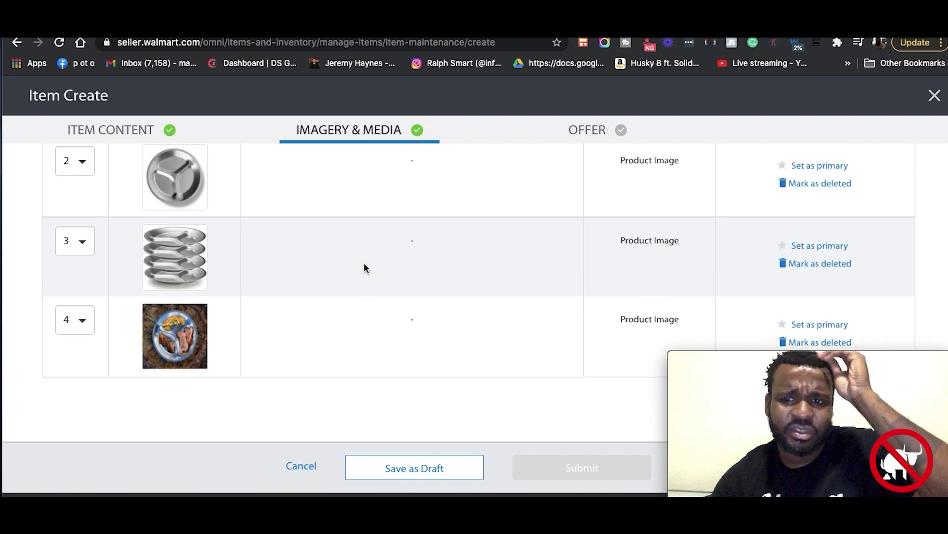
pyautogui.scroll(3, 363, 263)
pyautogui.scroll(2, 364, 262)
pyautogui.click(593, 136)
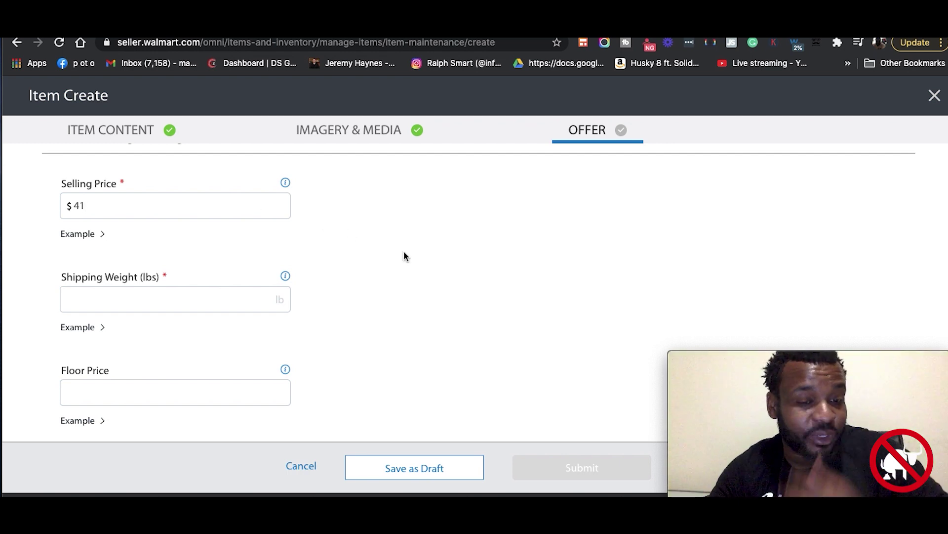
# - Enter 41 as the item's Selling Price in the Offer section
pyautogui.scroll(-2, 404, 252)
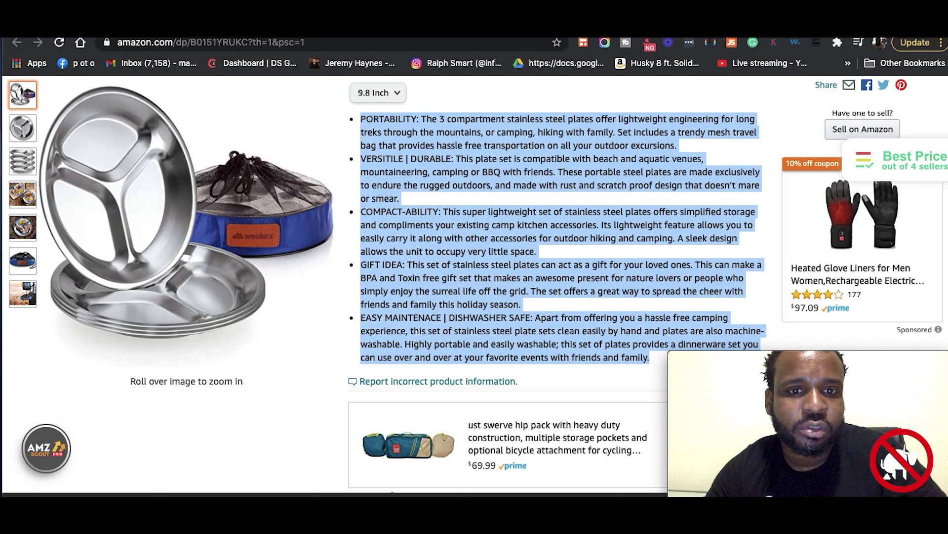
# - Search the Amazon plate-set page for 'weight' using the on-screen keyboard
pyautogui.hotkey('ctrl', 'f')
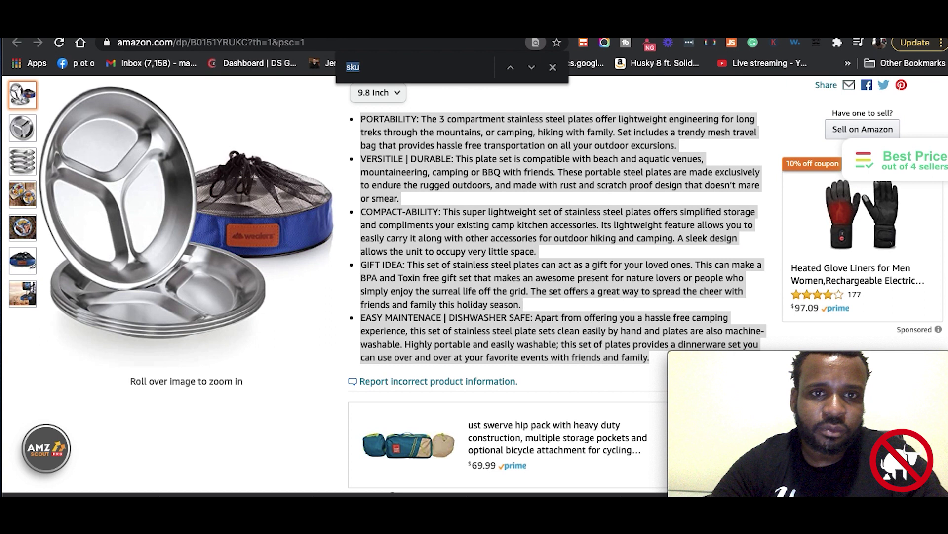
pyautogui.write('we')
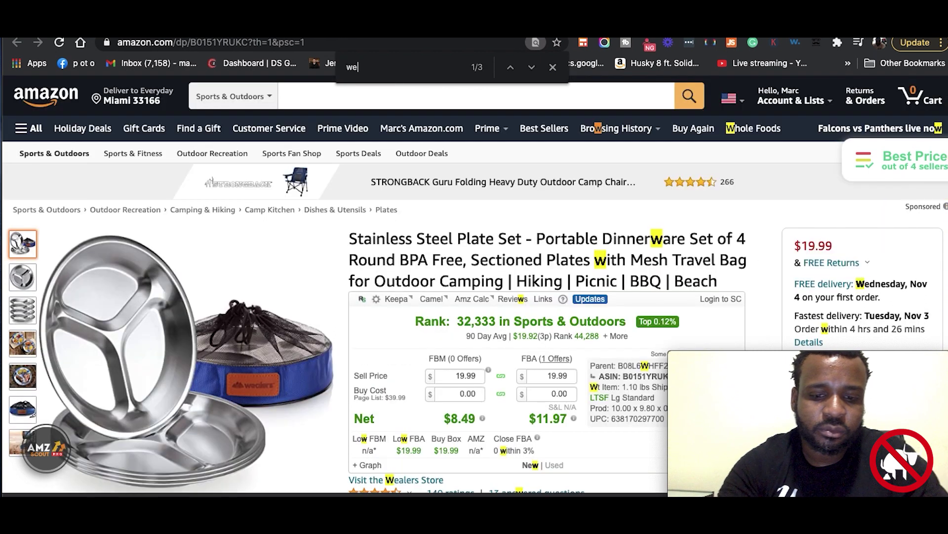
pyautogui.write('ght')
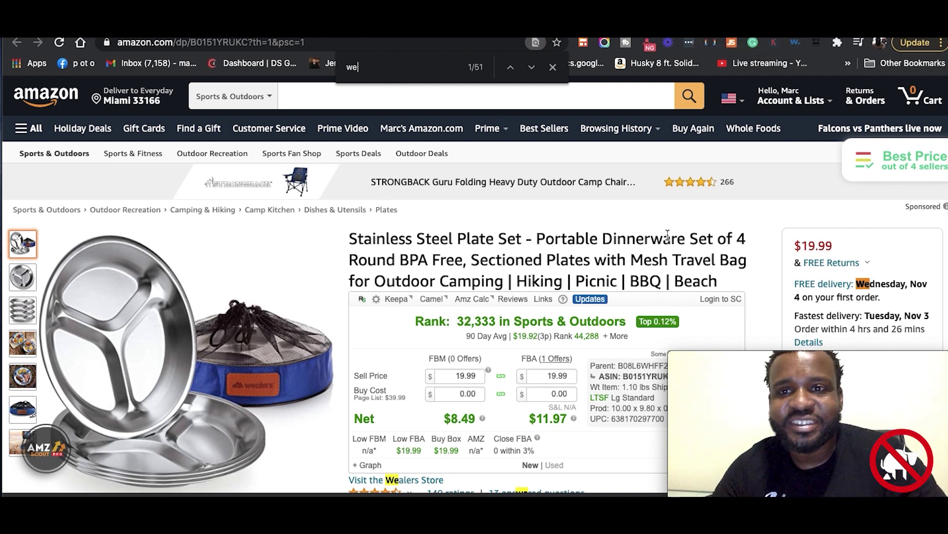
pyautogui.click(692, 20)
pyautogui.click(769, 30)
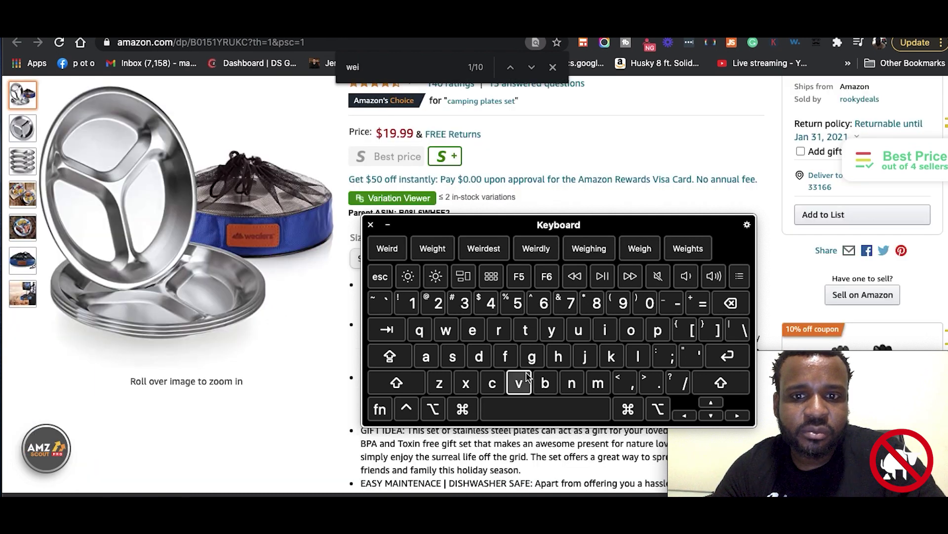
pyautogui.click(532, 356)
pyautogui.click(558, 356)
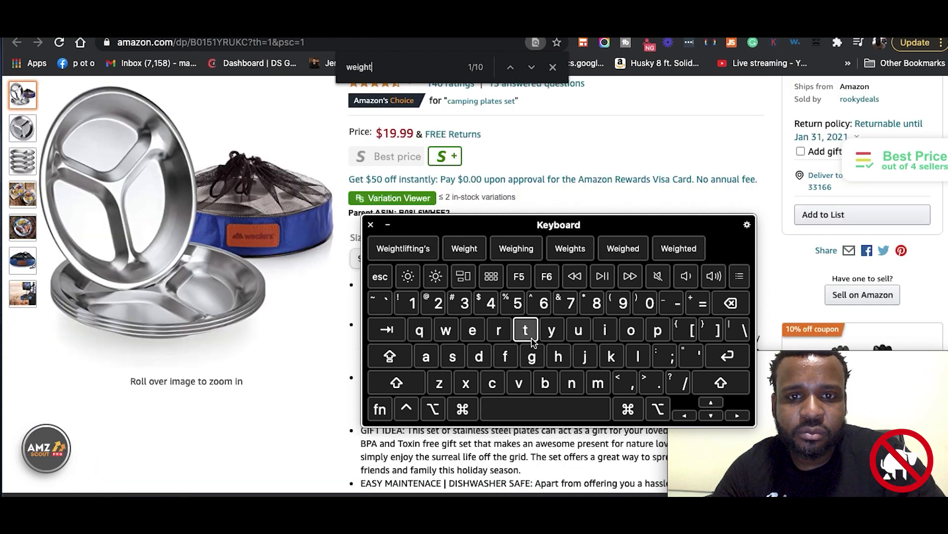
pyautogui.click(526, 330)
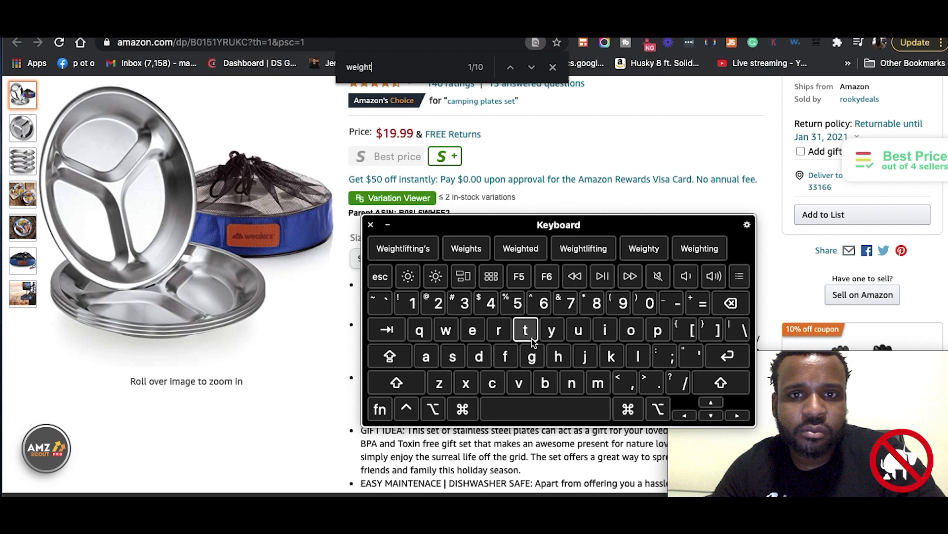
pyautogui.click(388, 226)
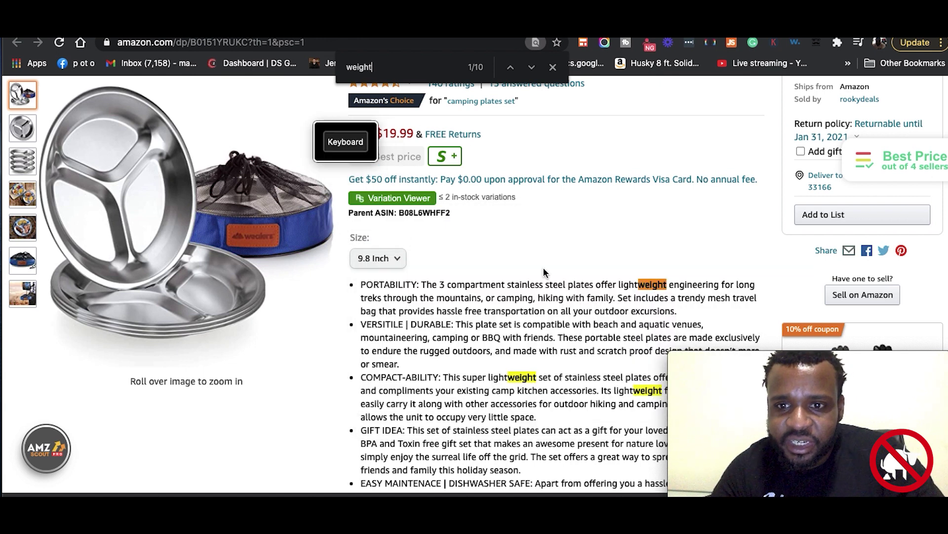
# - Step through the 10 'weight' matches in the product description and reviews
pyautogui.click(530, 69)
pyautogui.click(531, 69)
pyautogui.click(531, 69)
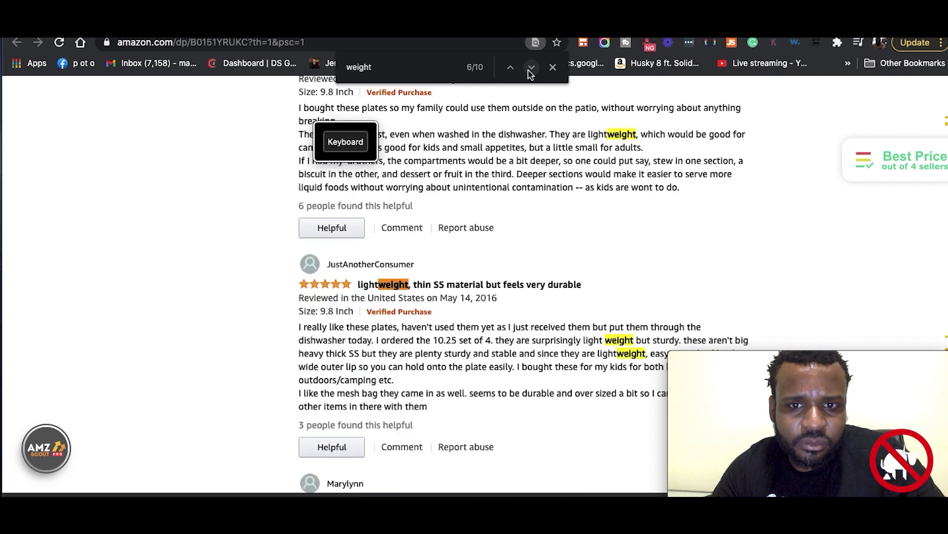
pyautogui.click(531, 70)
pyautogui.click(531, 70)
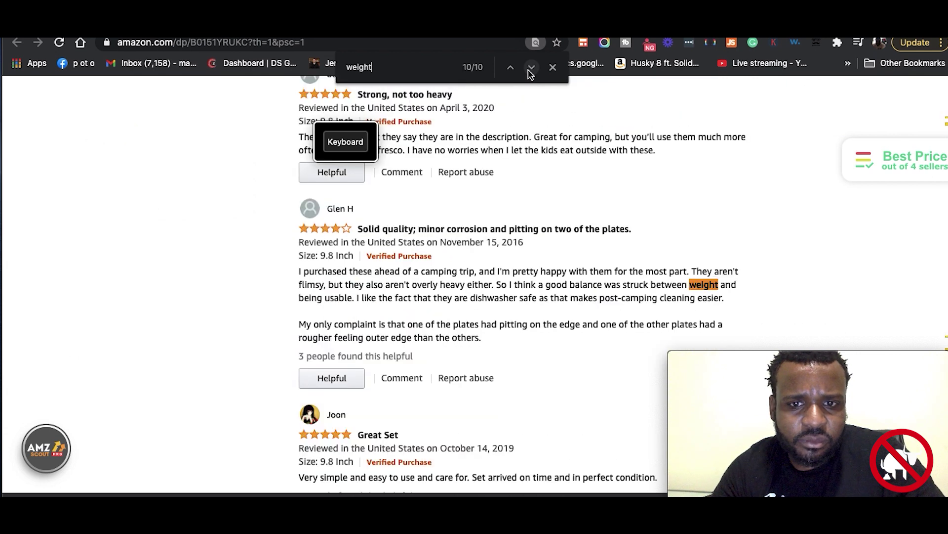
pyautogui.click(531, 69)
pyautogui.scroll(-5, 646, 345)
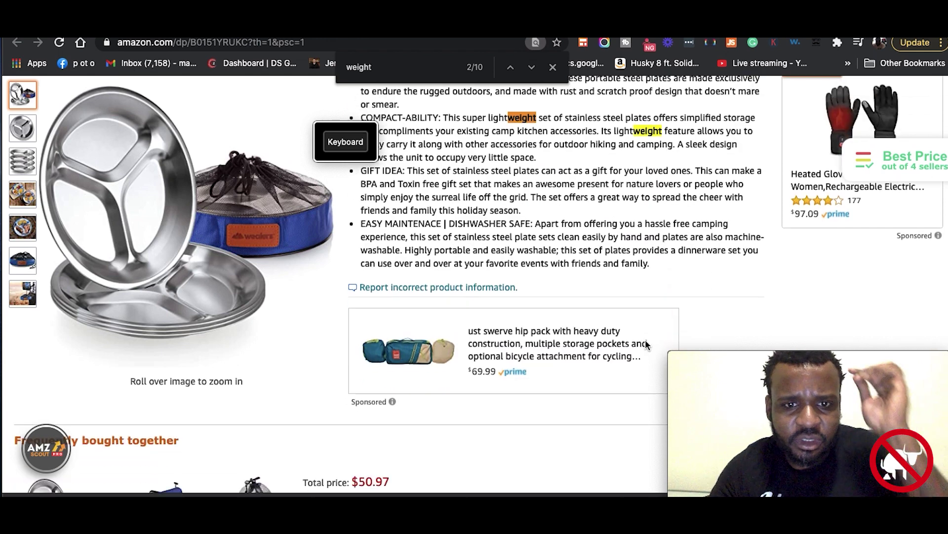
pyautogui.scroll(-5, 646, 344)
pyautogui.scroll(-3, 646, 344)
pyautogui.scroll(-5, 646, 344)
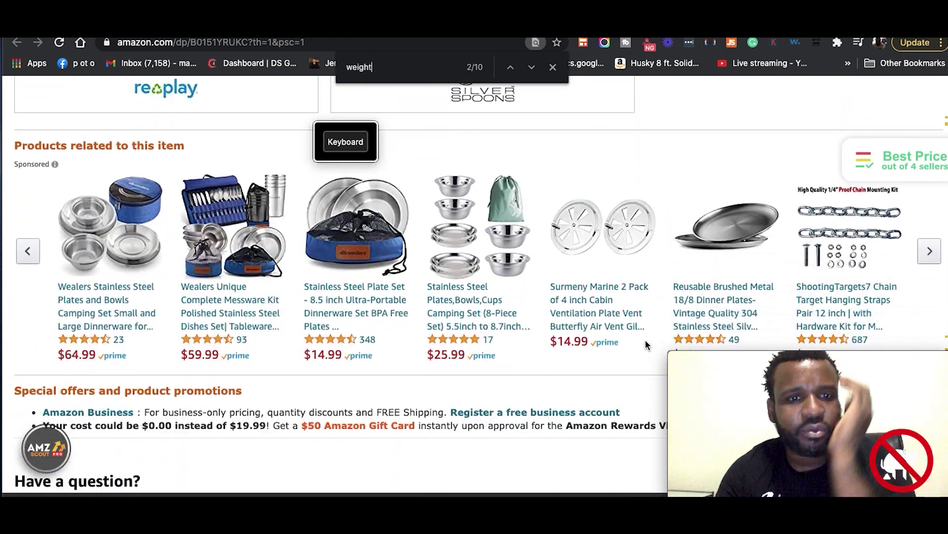
pyautogui.scroll(-4, 608, 380)
pyautogui.scroll(-2, 531, 420)
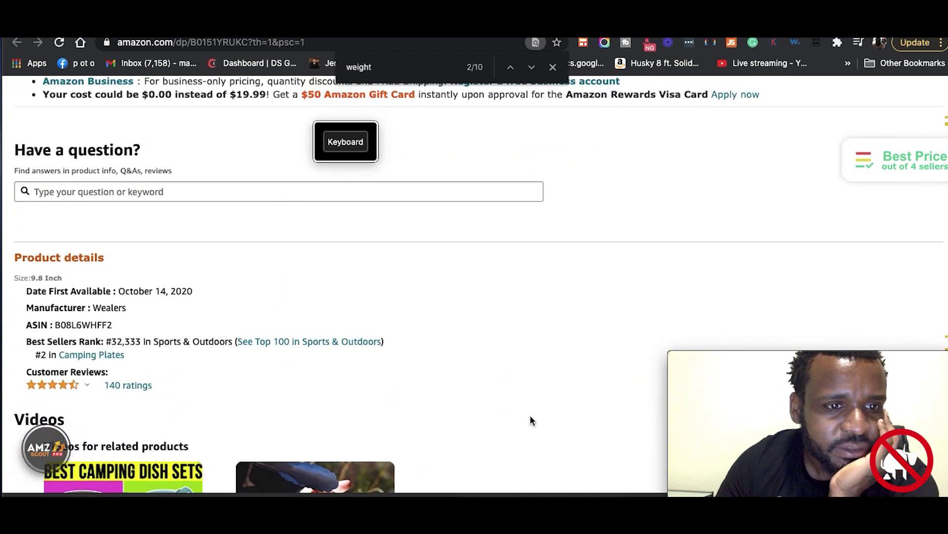
pyautogui.scroll(-2, 531, 420)
pyautogui.scroll(-2, 531, 420)
pyautogui.scroll(-4, 531, 420)
pyautogui.scroll(-3, 529, 415)
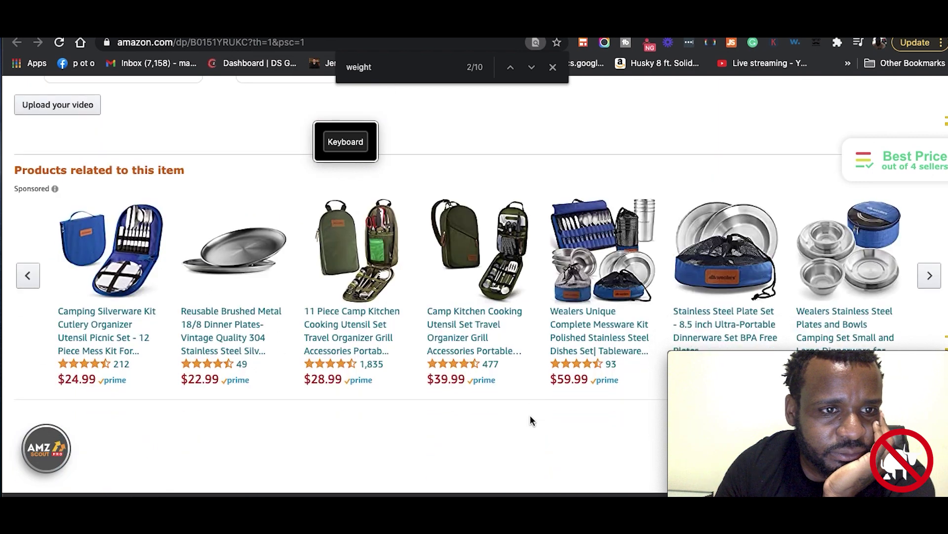
pyautogui.scroll(-5, 529, 415)
pyautogui.scroll(-2, 530, 415)
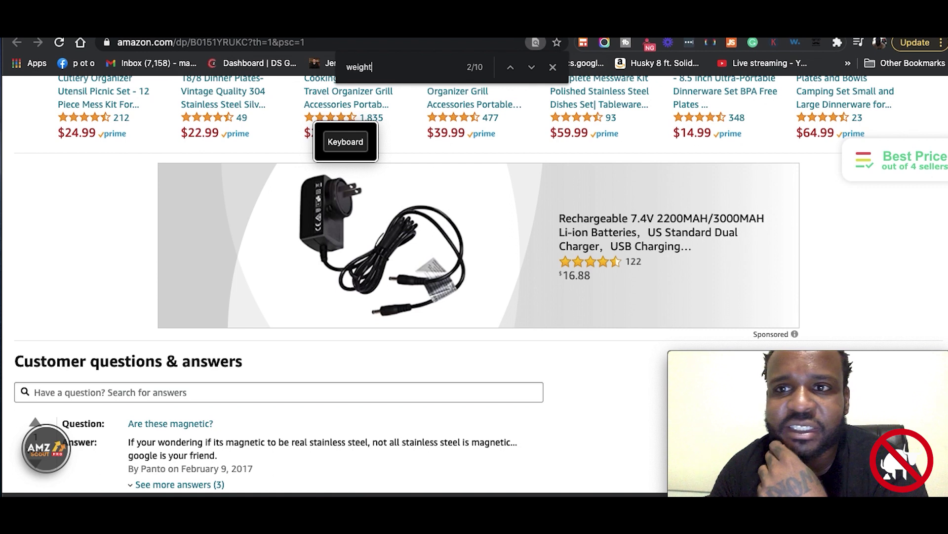
# - Return to the Walmart listing and enter a shipping weight of 2 lb
pyautogui.press('Escape')
pyautogui.hotkey('ctrl', 'Tab')
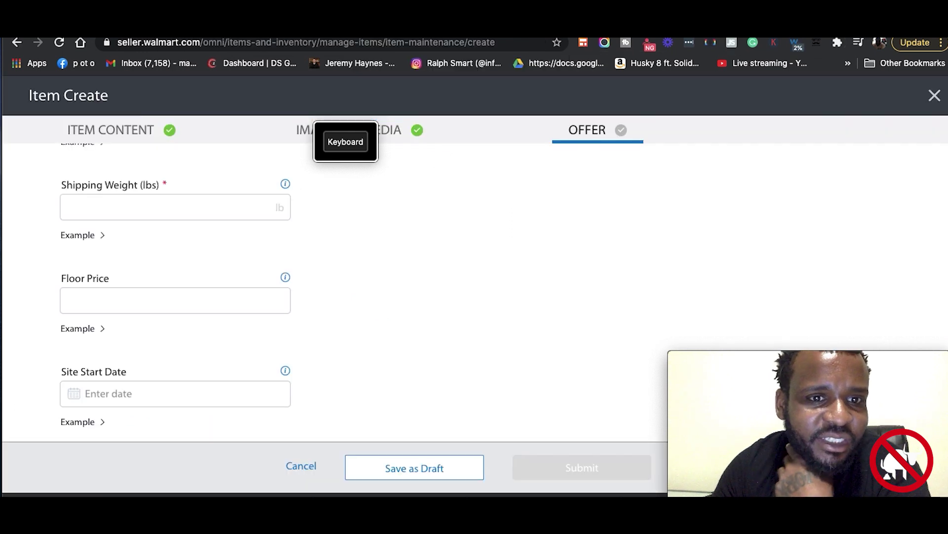
pyautogui.click(137, 213)
pyautogui.write('2')
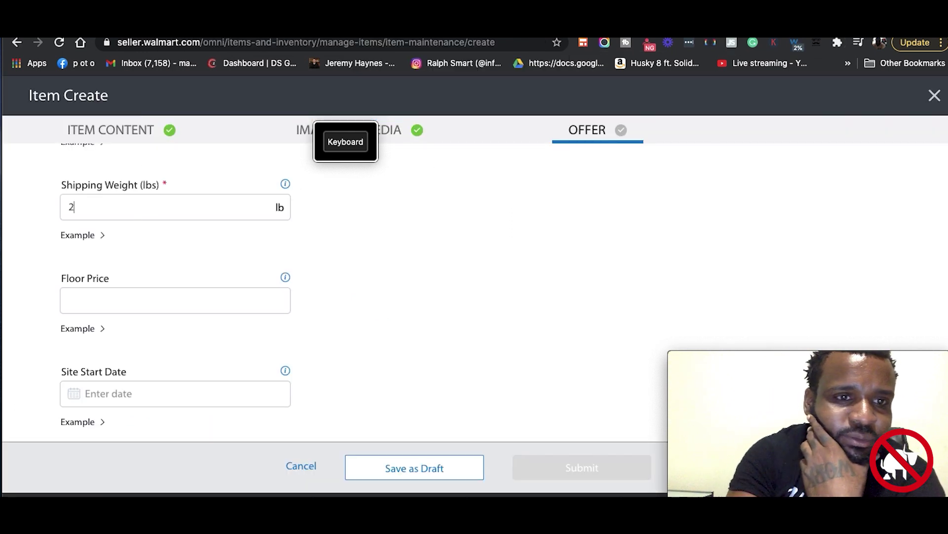
# - Review the Offer section, submit the listing, and scroll back to the top
pyautogui.scroll(-2, 469, 245)
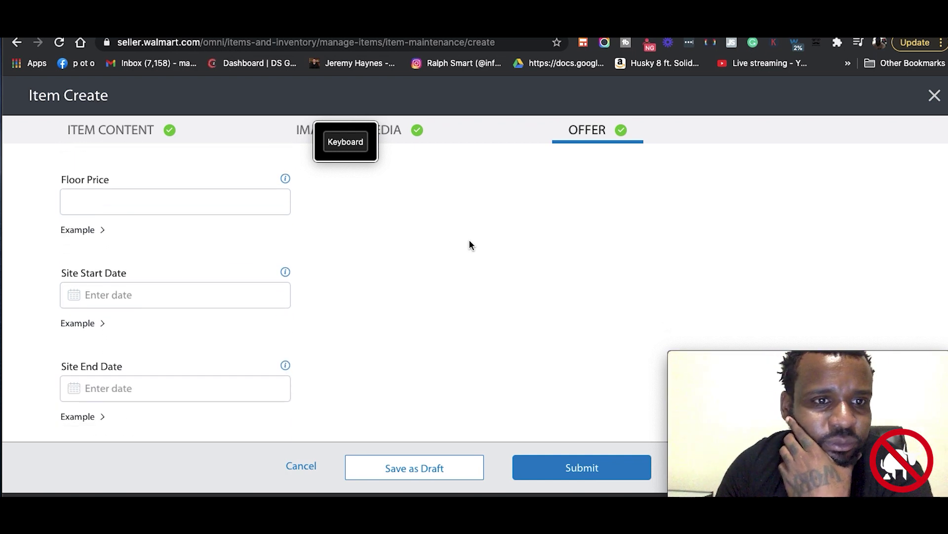
pyautogui.scroll(-1, 470, 244)
pyautogui.scroll(-1, 469, 244)
pyautogui.scroll(3, 470, 245)
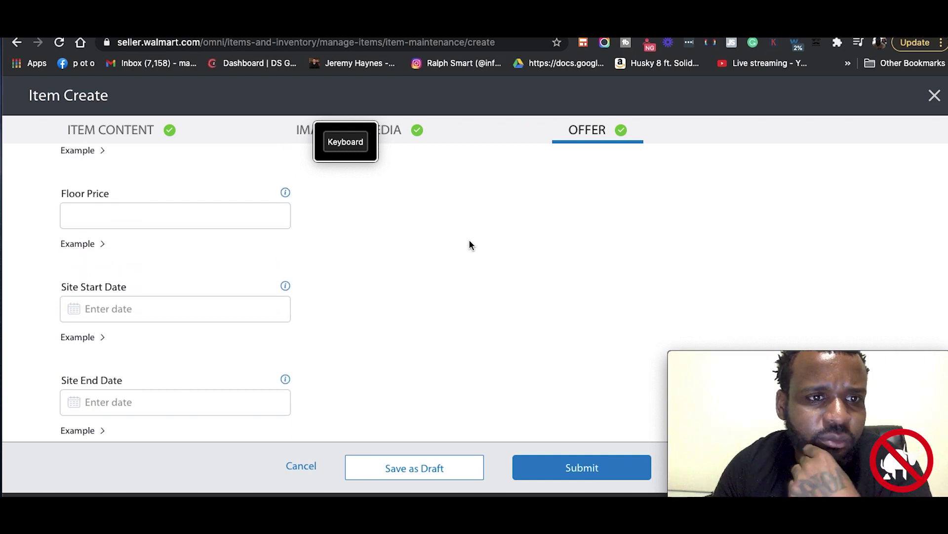
pyautogui.scroll(1, 469, 245)
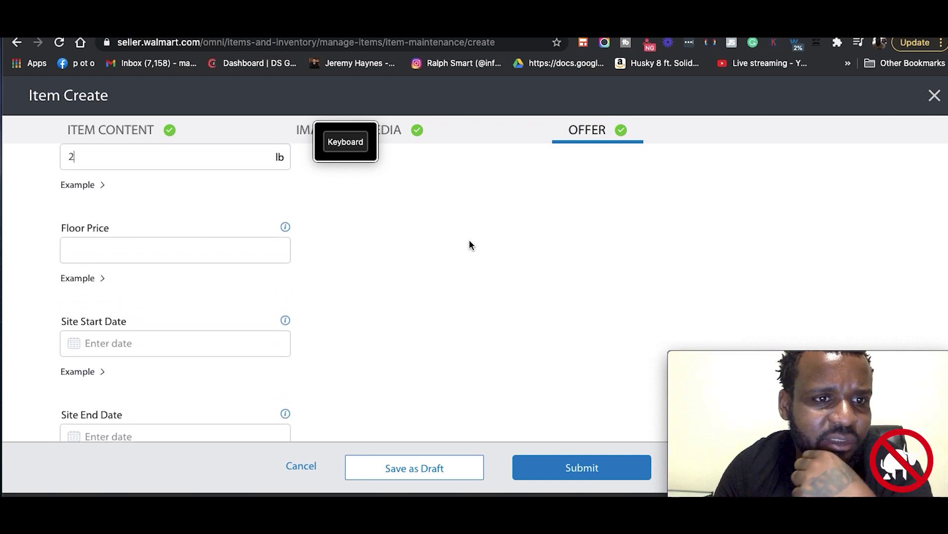
pyautogui.scroll(1, 470, 244)
pyautogui.scroll(2, 469, 245)
pyautogui.scroll(1, 469, 244)
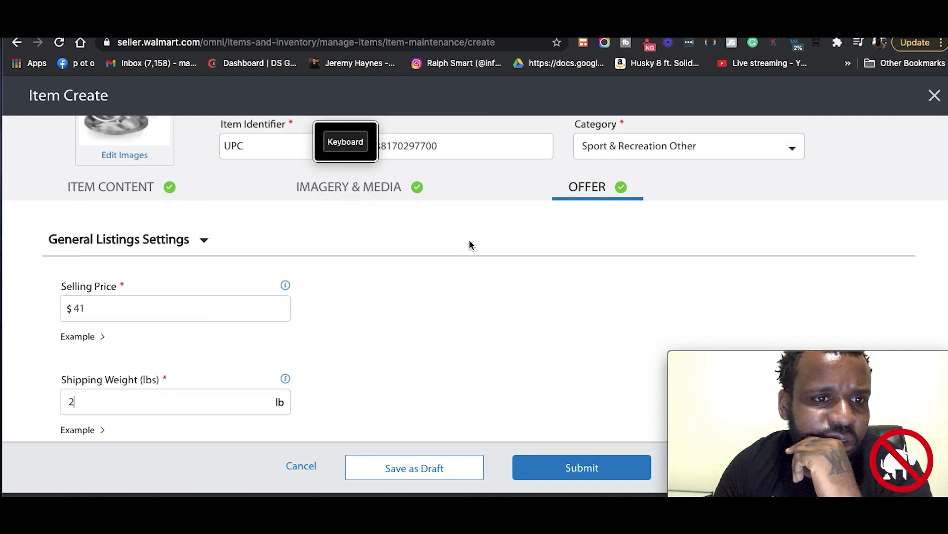
pyautogui.scroll(-3, 470, 244)
pyautogui.scroll(-2, 470, 244)
pyautogui.scroll(-1, 470, 245)
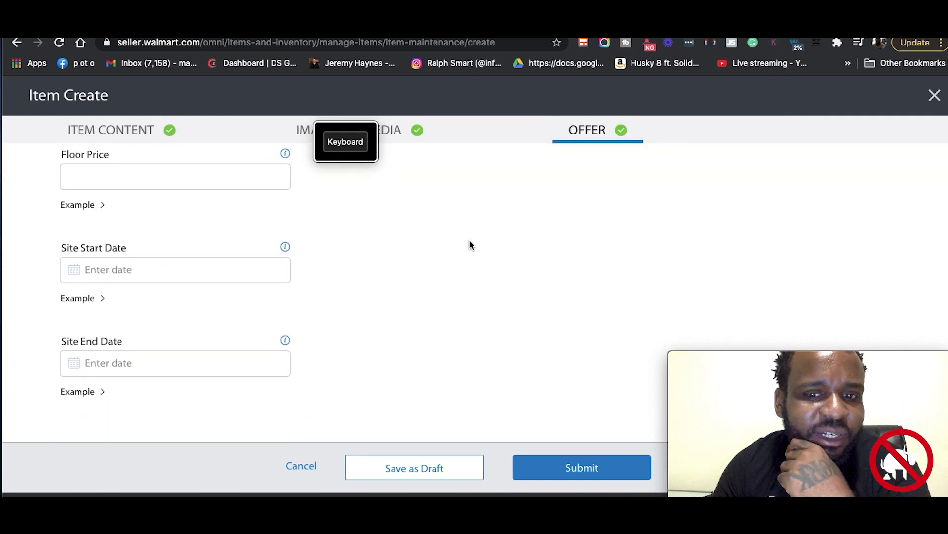
pyautogui.scroll(-2, 469, 245)
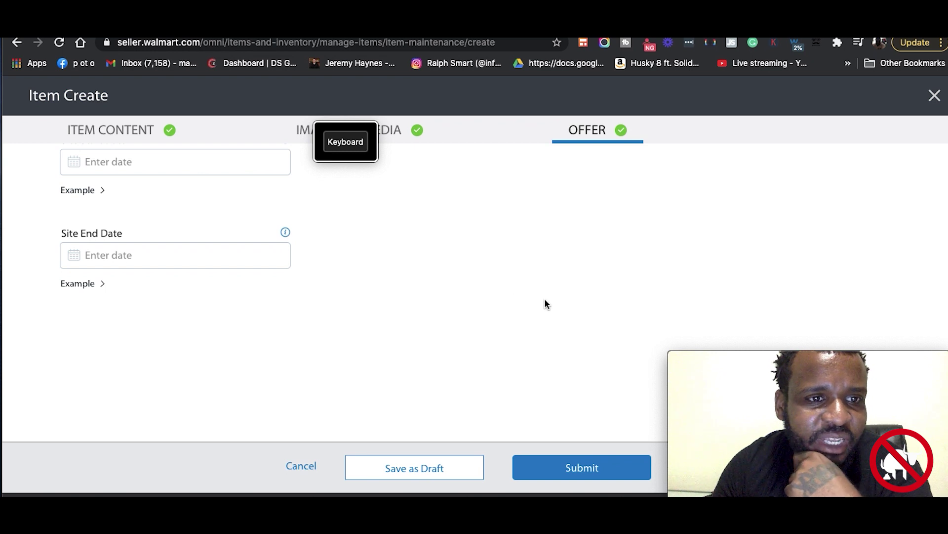
pyautogui.click(582, 467)
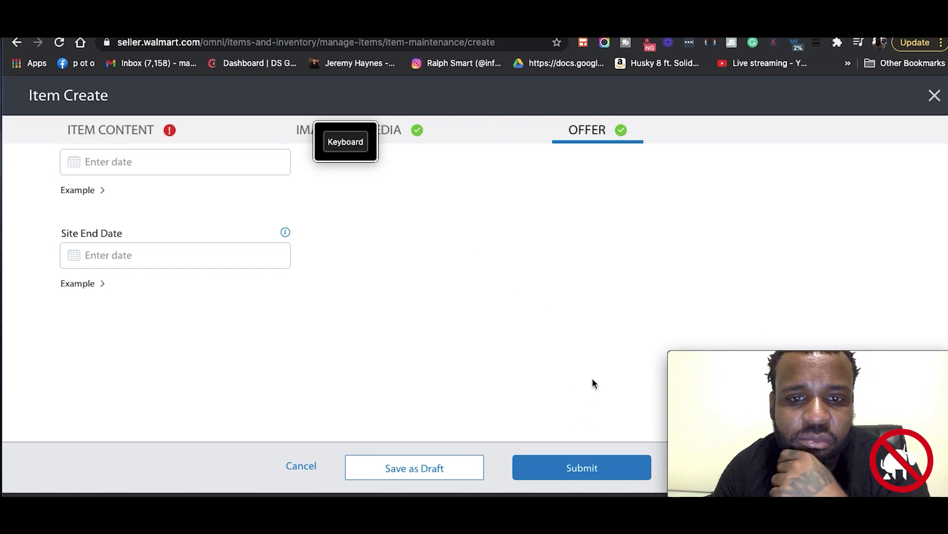
pyautogui.scroll(3, 593, 382)
pyautogui.scroll(4, 593, 382)
pyautogui.scroll(3, 593, 381)
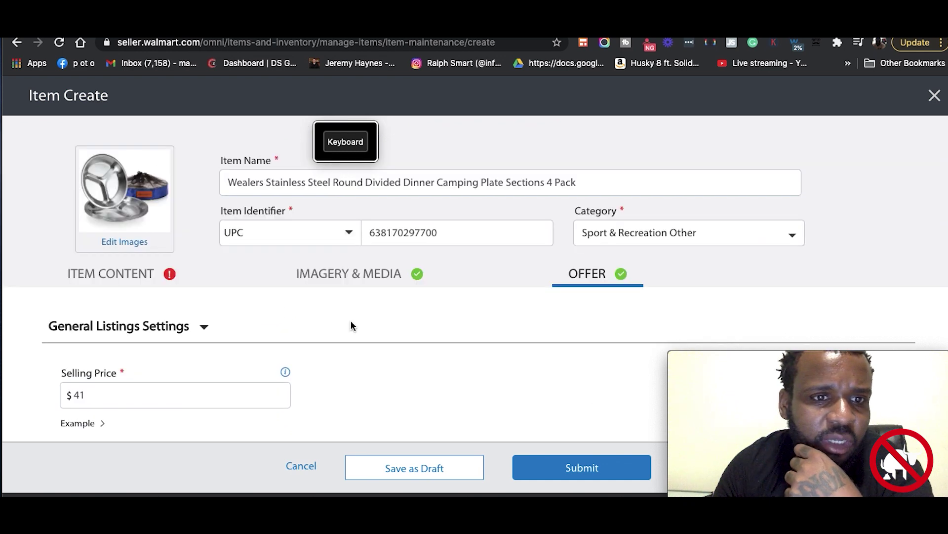
# - Open Item Content and scroll down to the red Color Category field
pyautogui.click(123, 282)
pyautogui.scroll(-4, 305, 349)
pyautogui.scroll(-5, 306, 348)
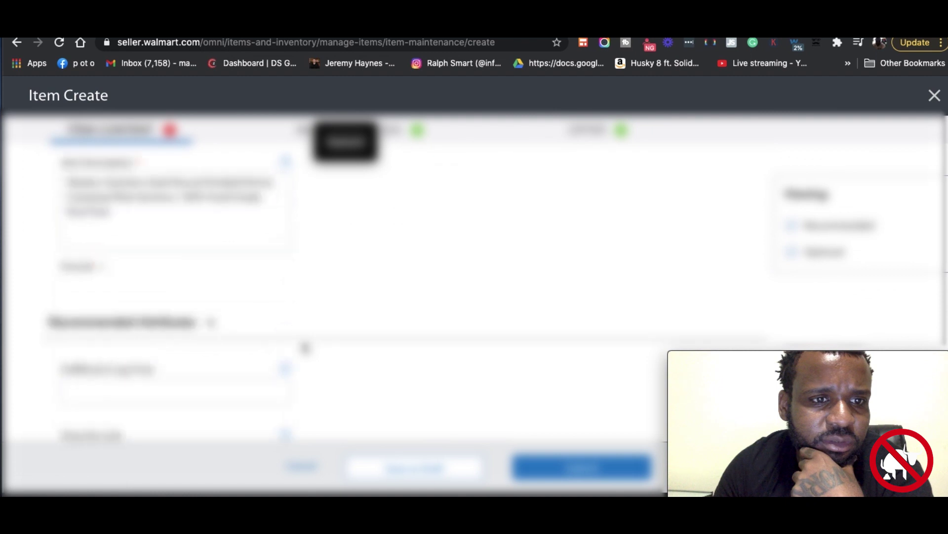
pyautogui.scroll(-3, 305, 349)
pyautogui.scroll(-3, 304, 348)
pyautogui.scroll(-4, 303, 347)
pyautogui.scroll(-4, 303, 347)
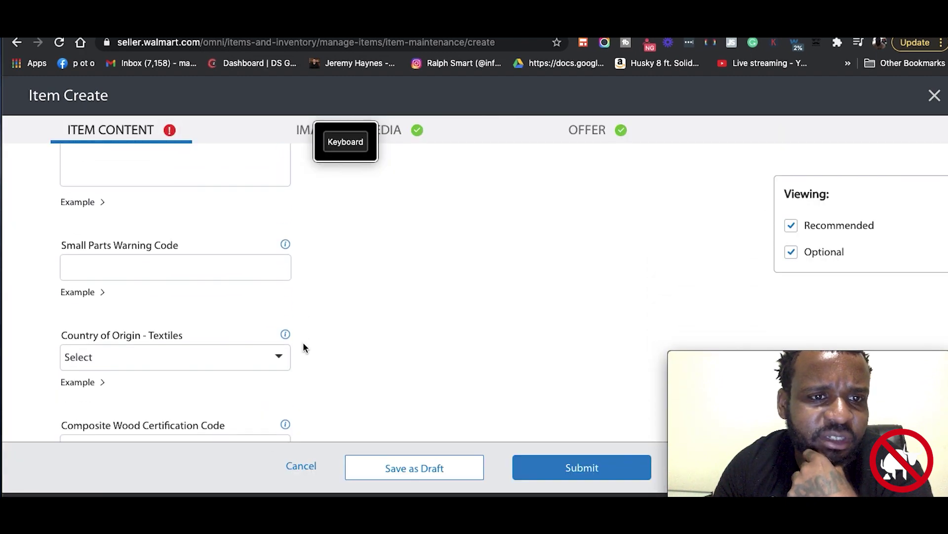
pyautogui.scroll(-3, 303, 347)
pyautogui.scroll(-5, 303, 347)
pyautogui.scroll(-6, 303, 348)
pyautogui.scroll(2, 303, 348)
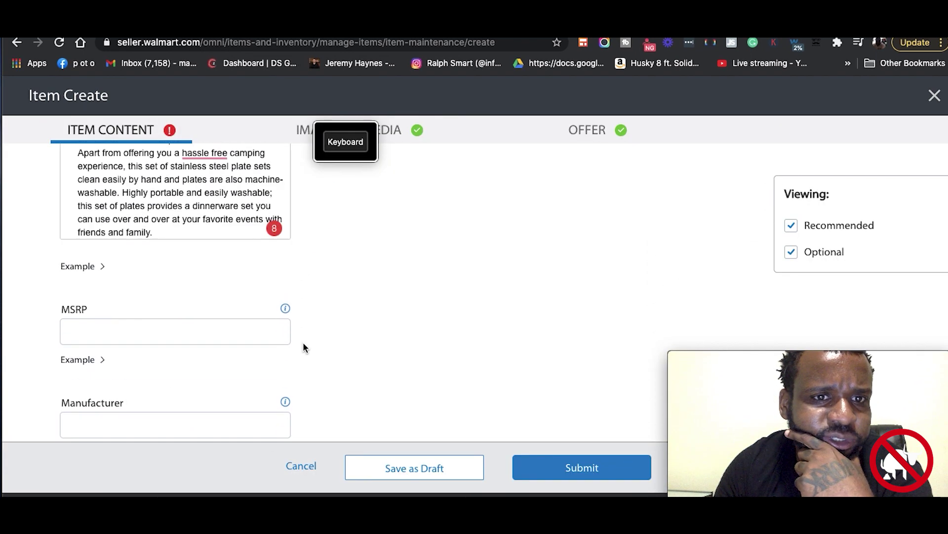
pyautogui.scroll(-3, 270, 288)
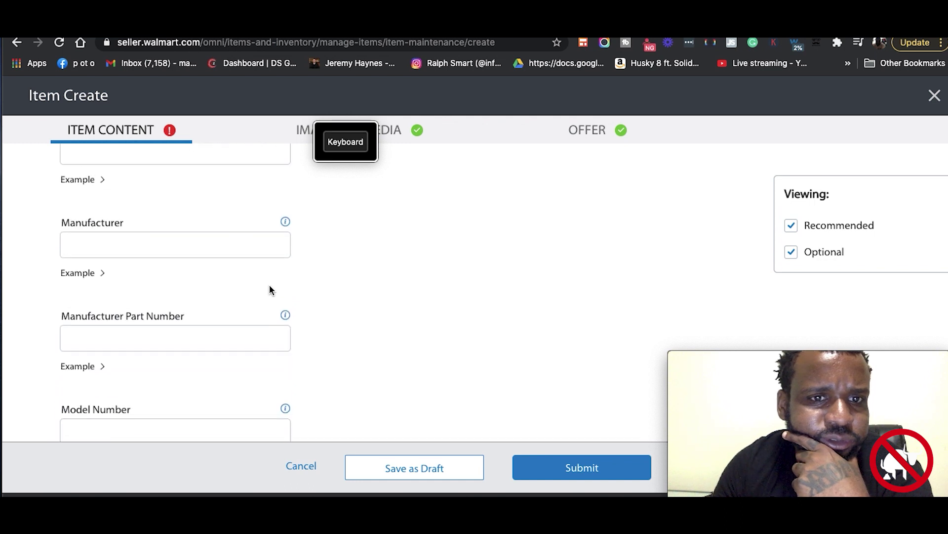
pyautogui.scroll(-5, 270, 288)
pyautogui.scroll(-6, 270, 288)
pyautogui.scroll(2, 270, 288)
pyautogui.scroll(1, 270, 290)
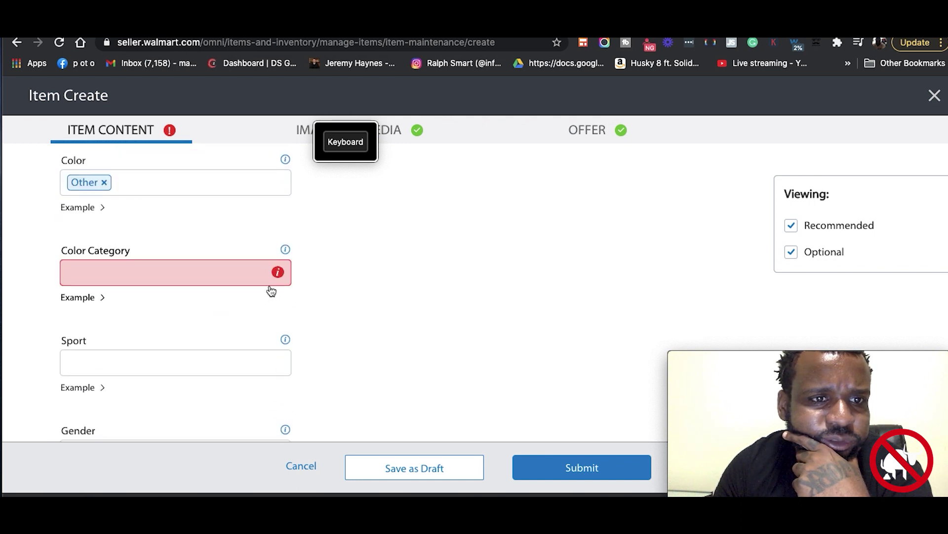
# - Inspect Color Category's error, which rejects 'Other' as a colour value
pyautogui.click(223, 270)
pyautogui.scroll(-2, 374, 279)
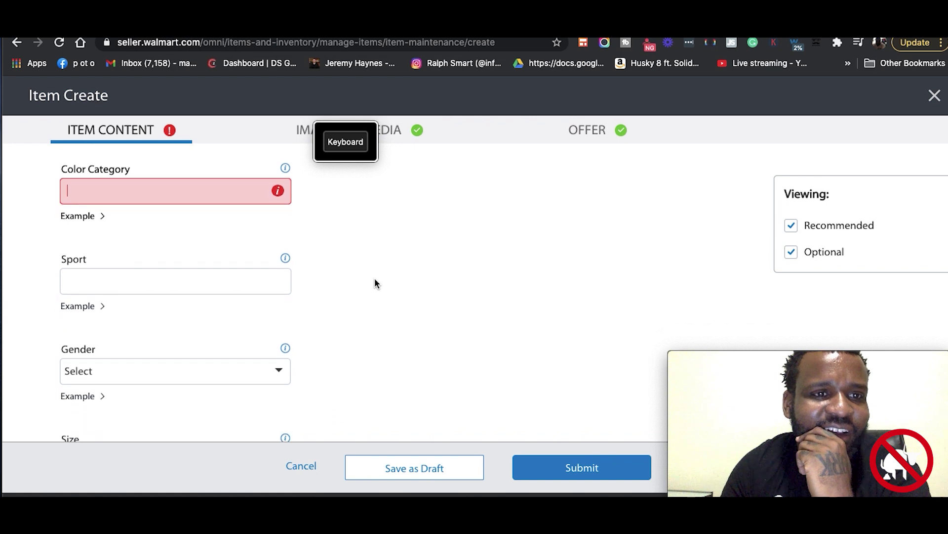
pyautogui.moveTo(277, 271)
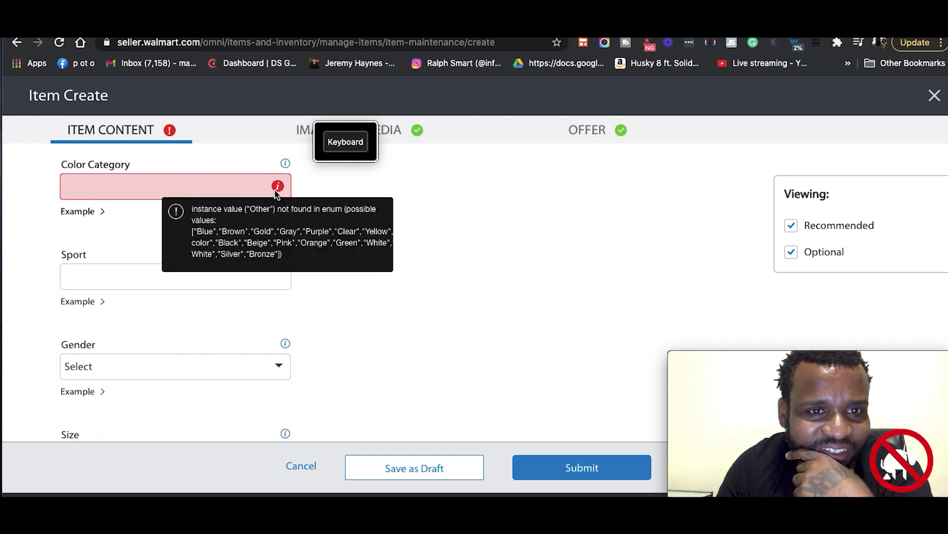
pyautogui.scroll(1, 203, 187)
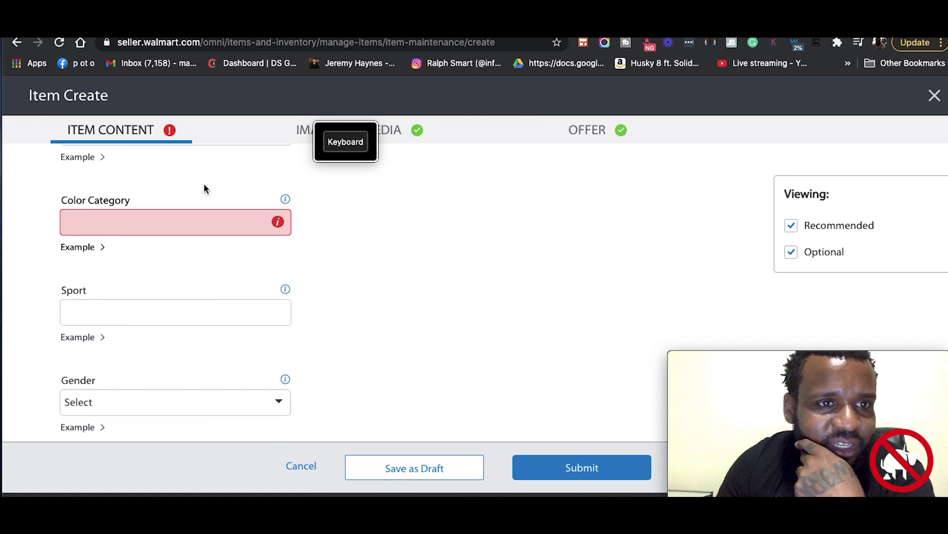
pyautogui.scroll(2, 203, 187)
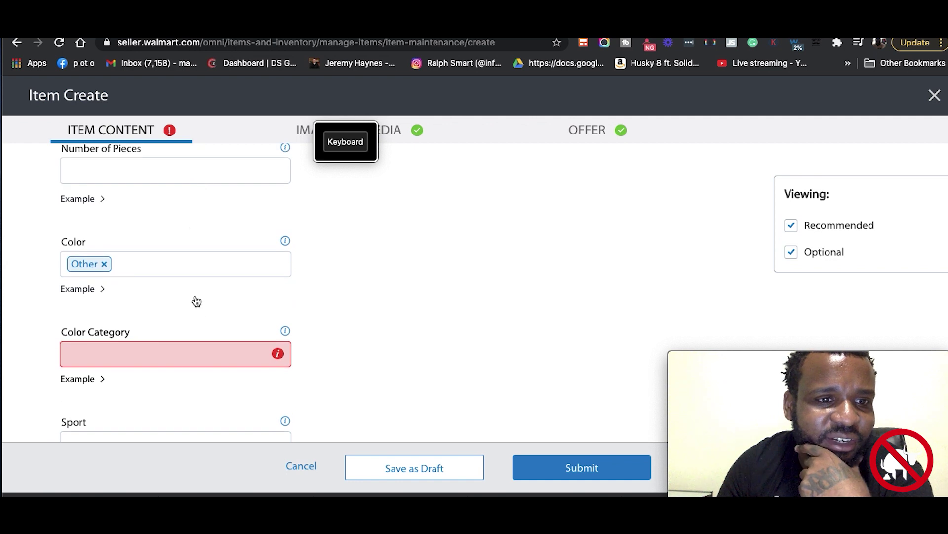
pyautogui.moveTo(277, 221)
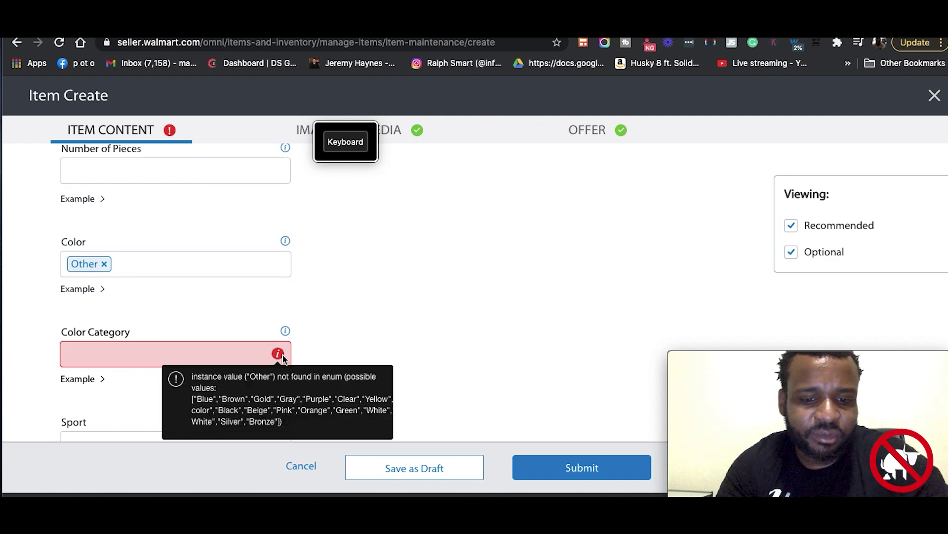
# - Set Color Category to Silver by spelling 'Si' and picking it from the dropdown
pyautogui.write('S')
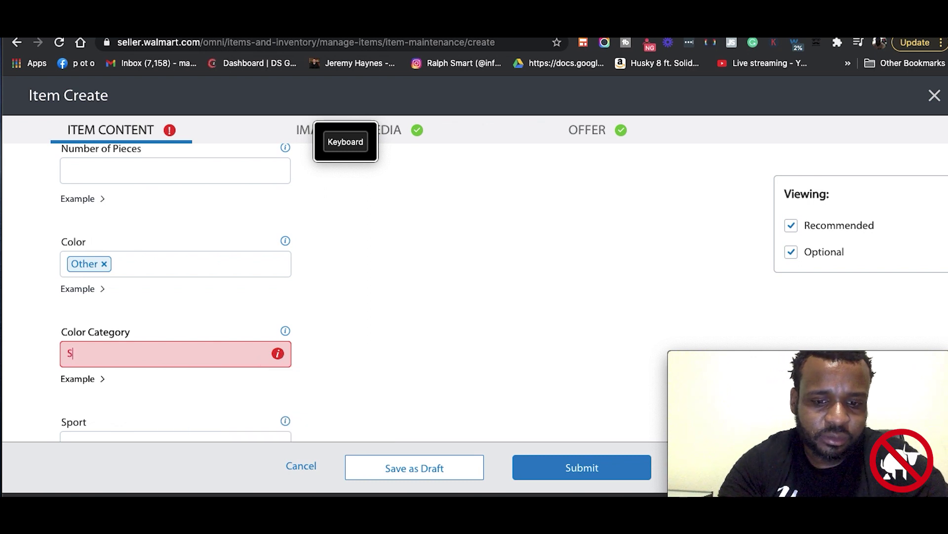
pyautogui.write('lb')
pyautogui.press('BackSpace')
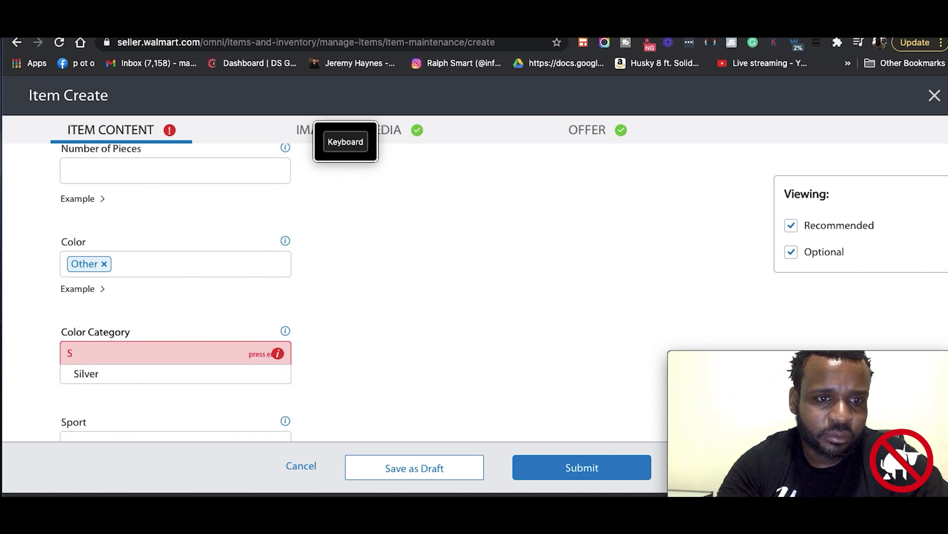
pyautogui.click(345, 141)
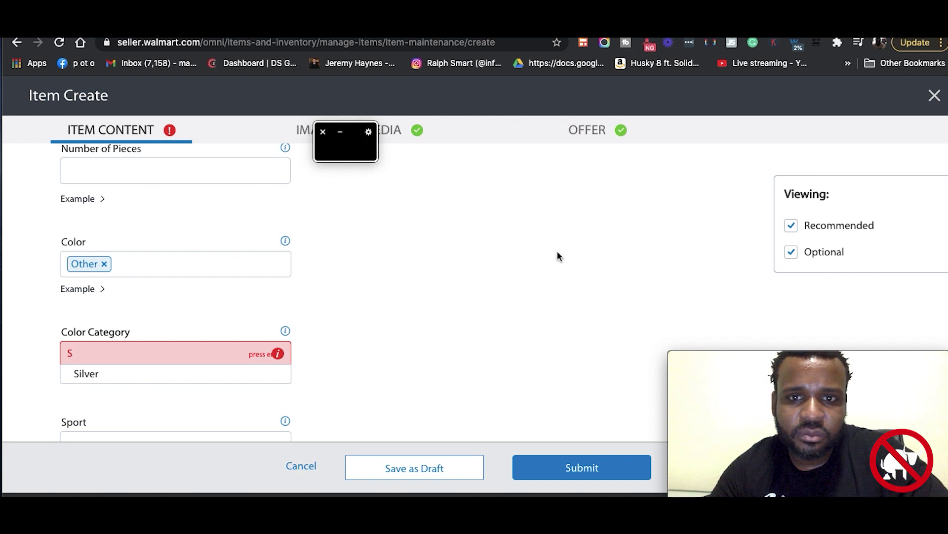
pyautogui.click(605, 329)
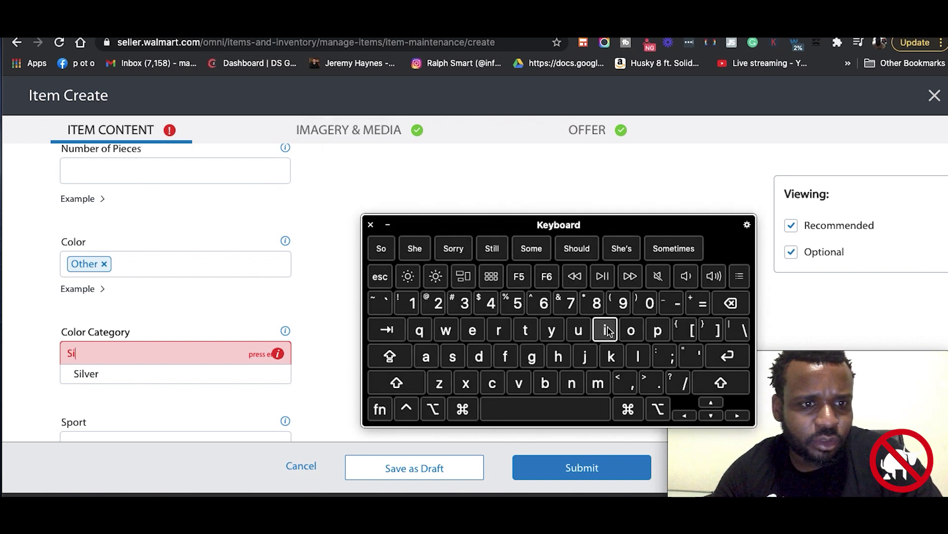
pyautogui.click(168, 374)
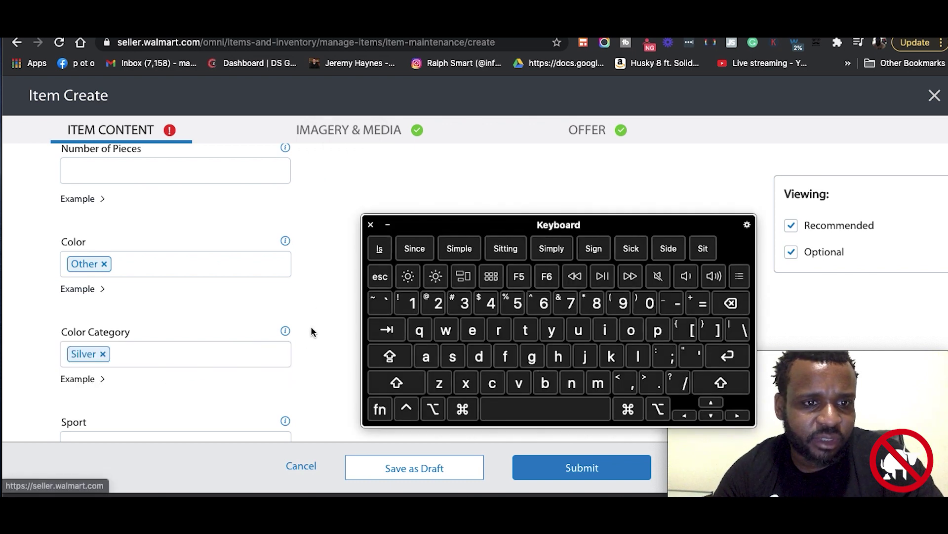
# - Resubmit the item listing
pyautogui.scroll(-5, 315, 298)
pyautogui.scroll(-5, 316, 300)
pyautogui.scroll(-5, 326, 336)
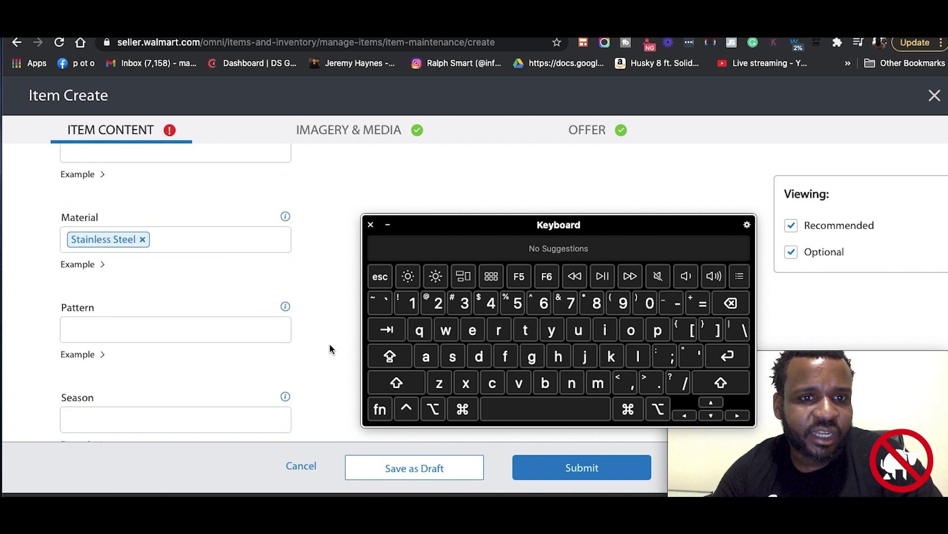
pyautogui.click(592, 469)
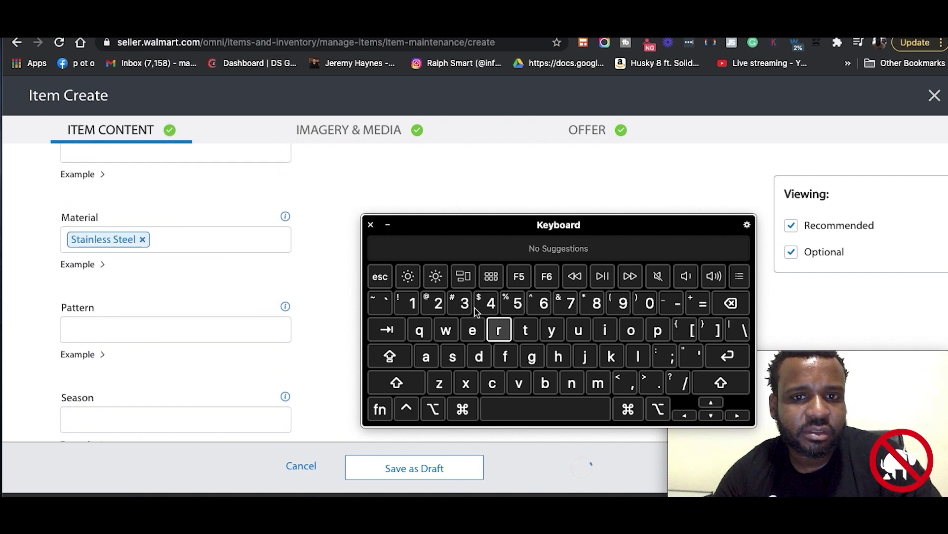
# - Hide the on-screen keyboard and scroll the form to the still-flagged Color Category field
pyautogui.click(387, 227)
pyautogui.scroll(-5, 392, 269)
pyautogui.scroll(-5, 392, 270)
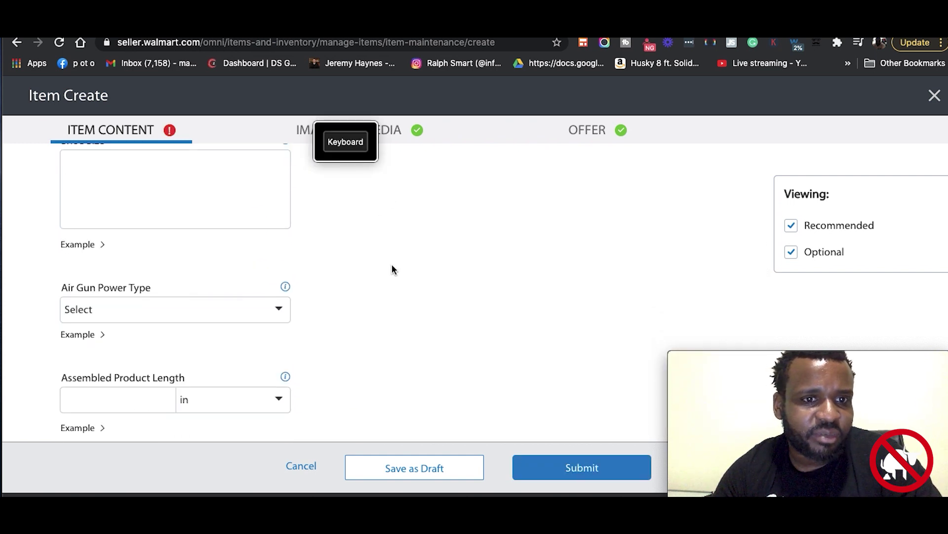
pyautogui.scroll(-5, 393, 269)
pyautogui.scroll(-5, 392, 267)
pyautogui.scroll(-5, 392, 268)
pyautogui.scroll(-5, 392, 268)
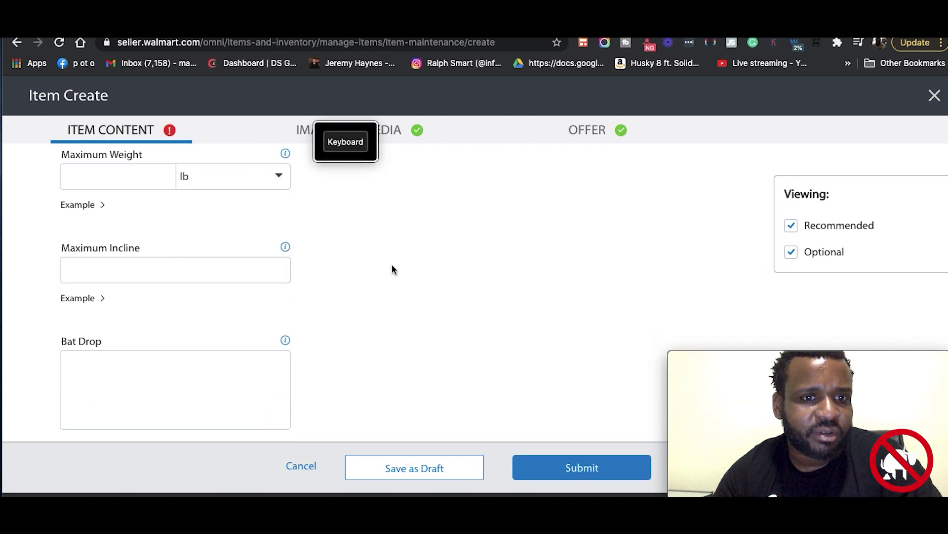
pyautogui.scroll(-5, 392, 268)
pyautogui.scroll(-5, 393, 269)
pyautogui.scroll(-5, 392, 269)
pyautogui.scroll(-5, 392, 270)
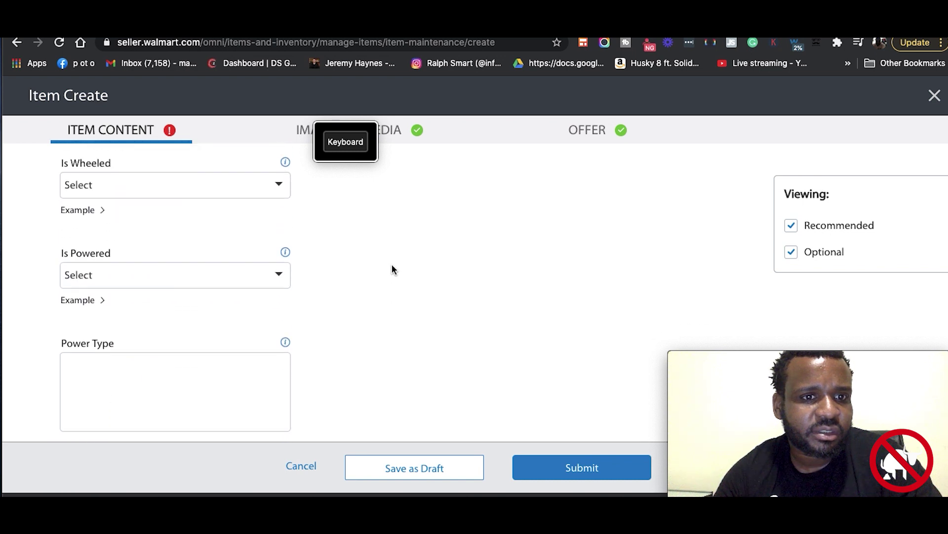
pyautogui.scroll(-5, 392, 269)
pyautogui.scroll(-5, 392, 269)
pyautogui.scroll(-5, 392, 269)
pyautogui.scroll(-5, 393, 269)
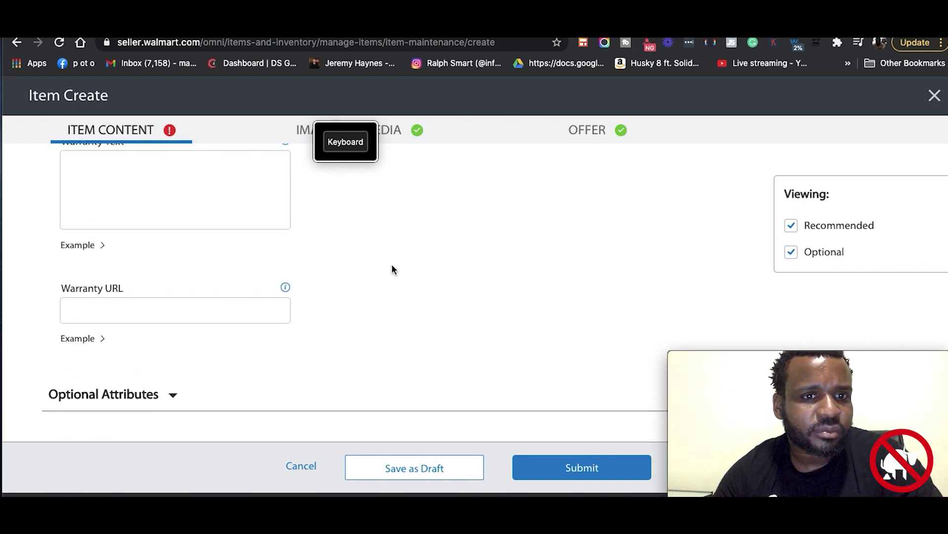
pyautogui.scroll(-5, 393, 269)
pyautogui.scroll(5, 393, 269)
pyautogui.scroll(5, 392, 269)
pyautogui.scroll(5, 392, 269)
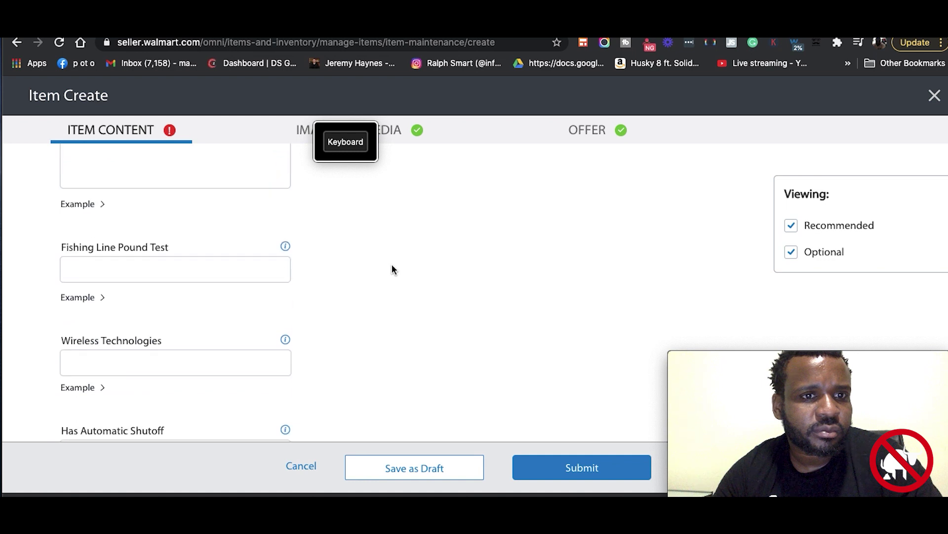
pyautogui.scroll(5, 393, 269)
pyautogui.scroll(-4, 392, 266)
pyautogui.scroll(-5, 393, 266)
pyautogui.scroll(2, 393, 265)
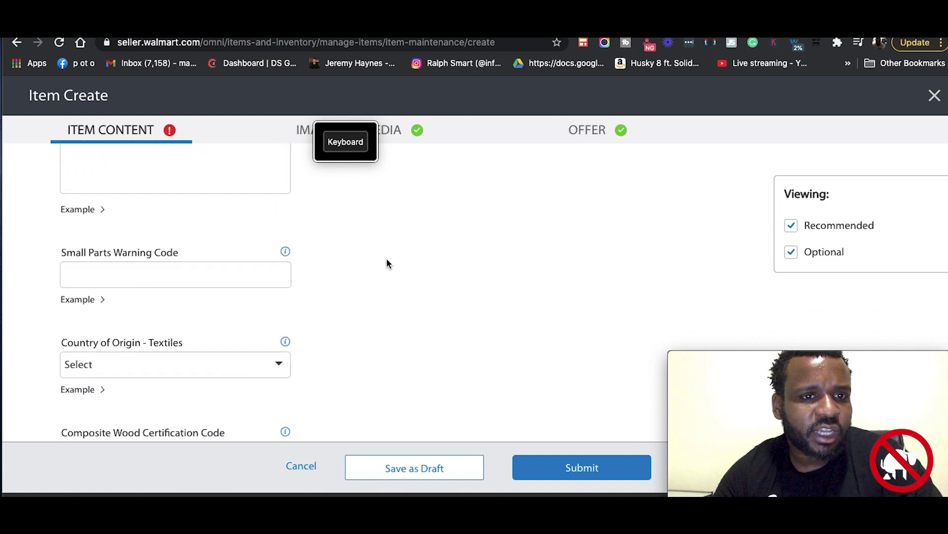
pyautogui.scroll(-3, 387, 260)
pyautogui.scroll(-2, 386, 263)
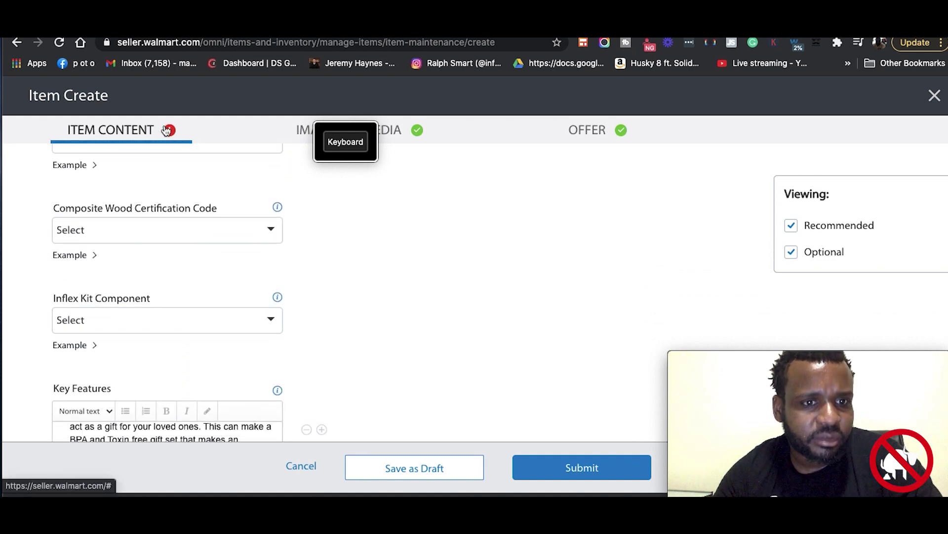
pyautogui.scroll(-5, 397, 310)
pyautogui.scroll(-5, 396, 310)
pyautogui.scroll(-5, 397, 309)
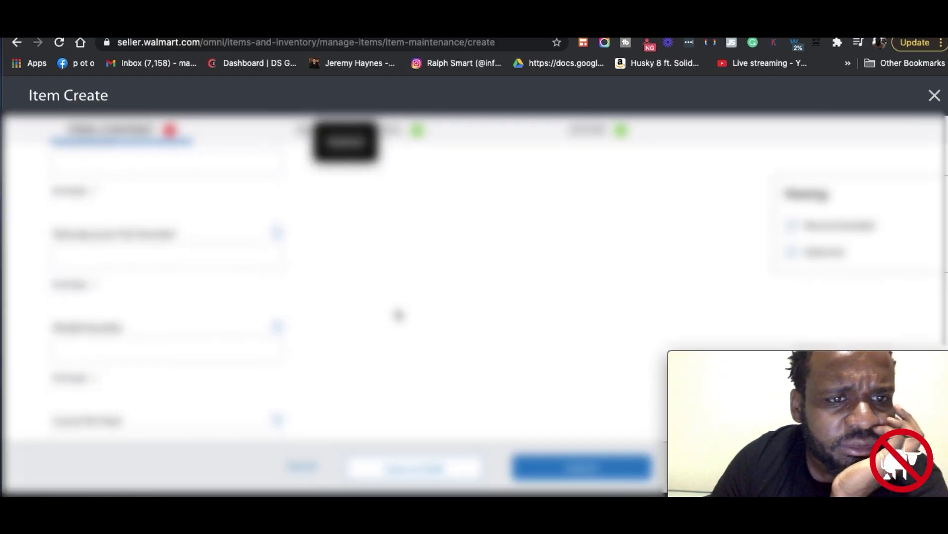
pyautogui.scroll(5, 398, 314)
pyautogui.scroll(10, 398, 314)
pyautogui.scroll(-3, 399, 315)
pyautogui.scroll(-3, 398, 314)
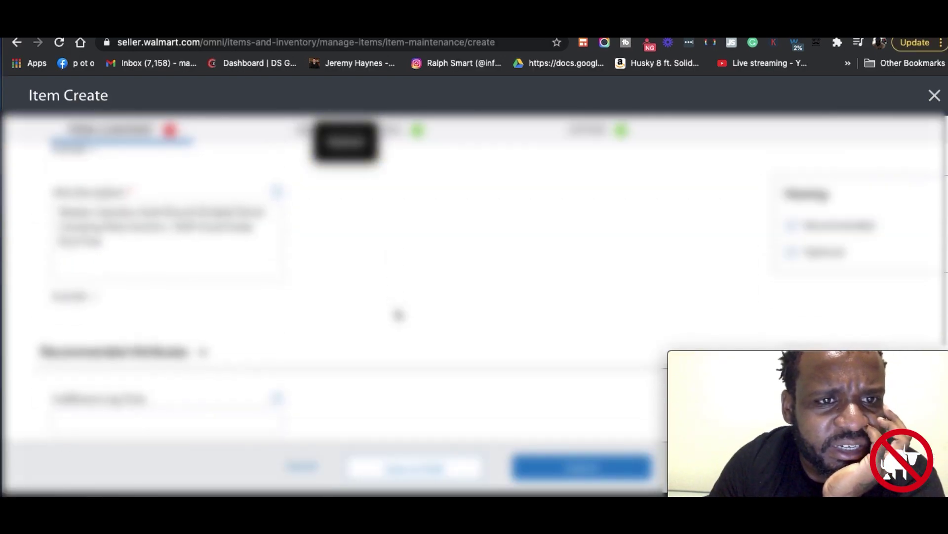
pyautogui.scroll(5, 398, 315)
pyautogui.scroll(-3, 398, 315)
pyautogui.scroll(-5, 398, 315)
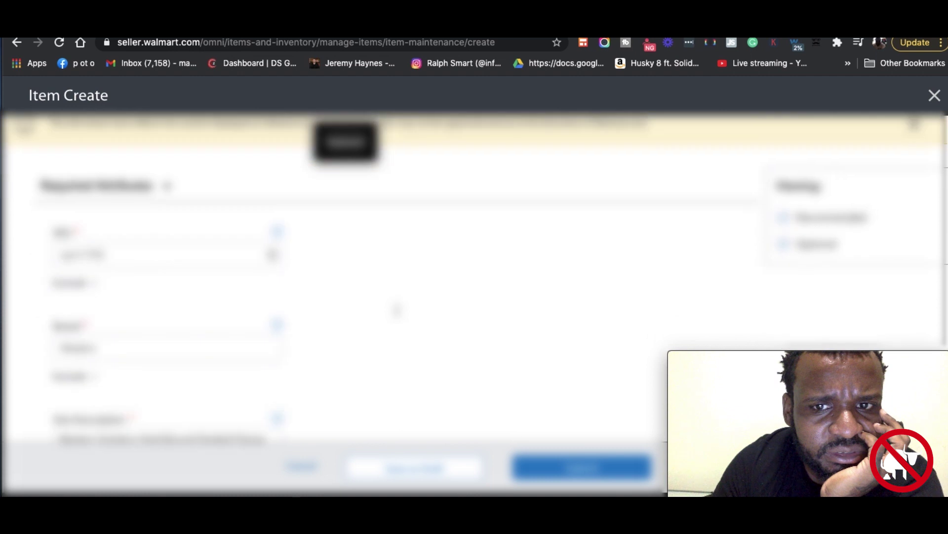
pyautogui.scroll(-5, 398, 315)
pyautogui.scroll(-5, 398, 314)
pyautogui.scroll(-5, 398, 315)
pyautogui.scroll(-5, 398, 314)
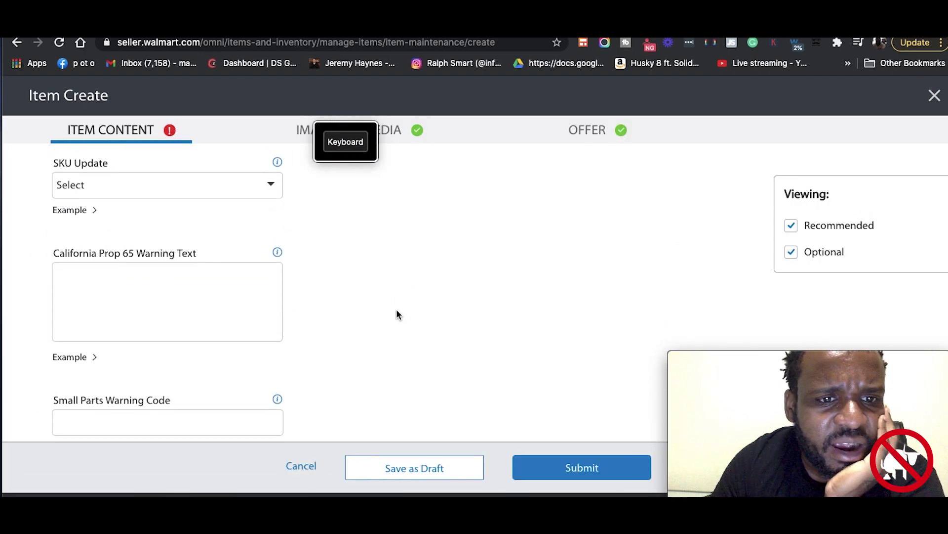
pyautogui.scroll(-5, 398, 315)
pyautogui.scroll(-5, 399, 315)
pyautogui.scroll(-5, 398, 315)
pyautogui.scroll(-5, 398, 315)
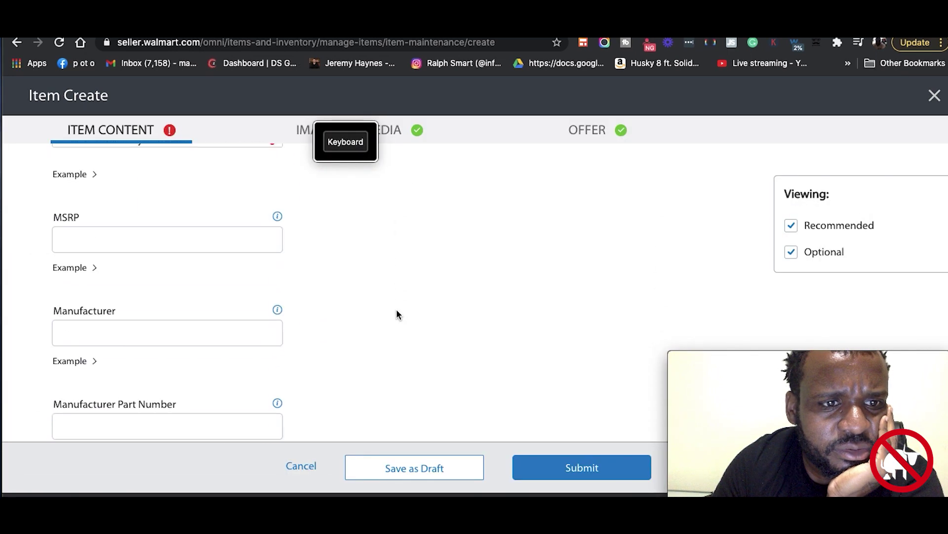
pyautogui.scroll(-5, 398, 315)
pyautogui.scroll(-5, 398, 315)
pyautogui.scroll(-5, 398, 315)
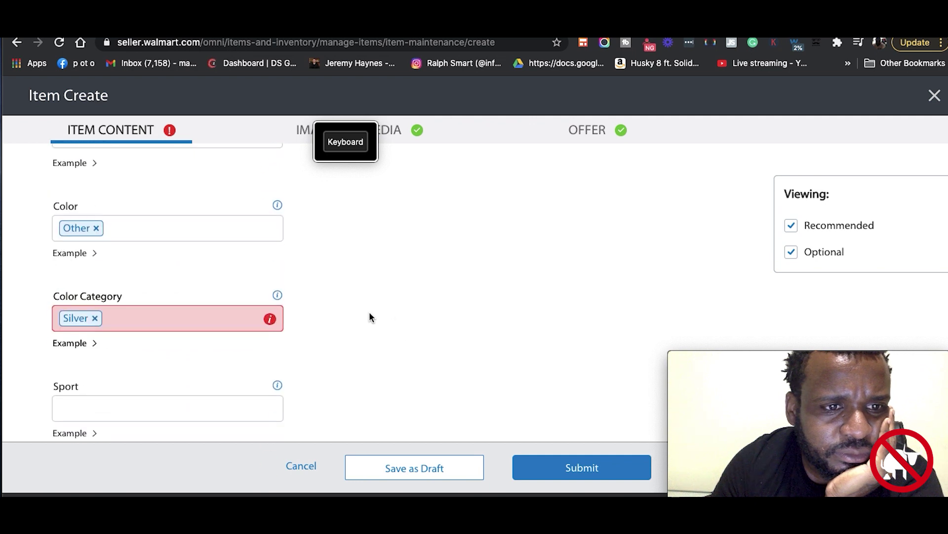
pyautogui.scroll(-1, 211, 319)
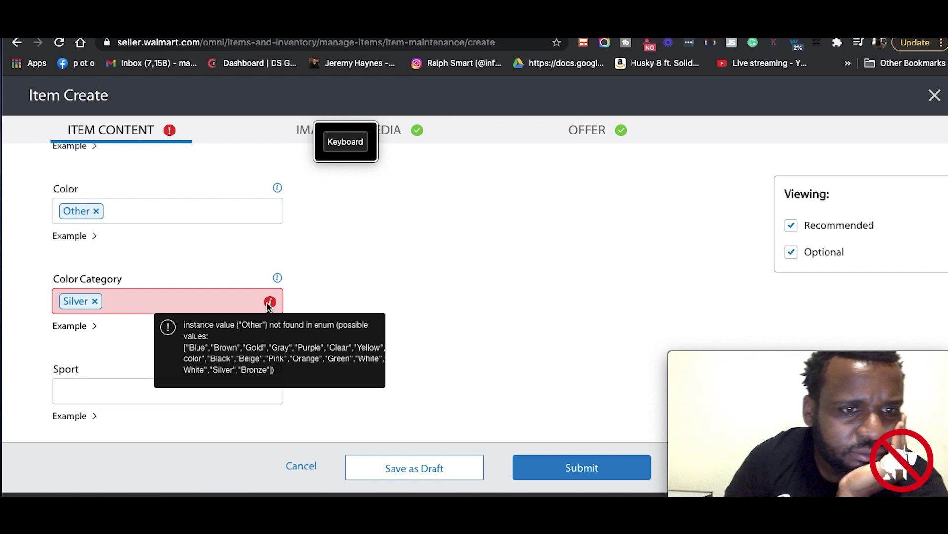
# - Remove Silver from Color Category and 'Other' from the Color field
pyautogui.click(94, 301)
pyautogui.scroll(-1, 238, 352)
pyautogui.scroll(-2, 237, 352)
pyautogui.scroll(1, 237, 351)
pyautogui.scroll(3, 233, 353)
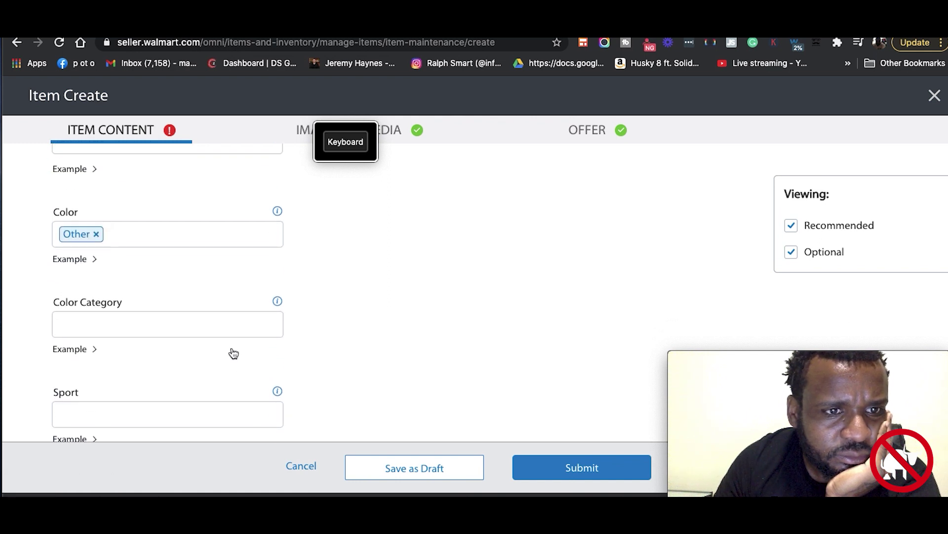
pyautogui.click(99, 234)
pyautogui.write('s')
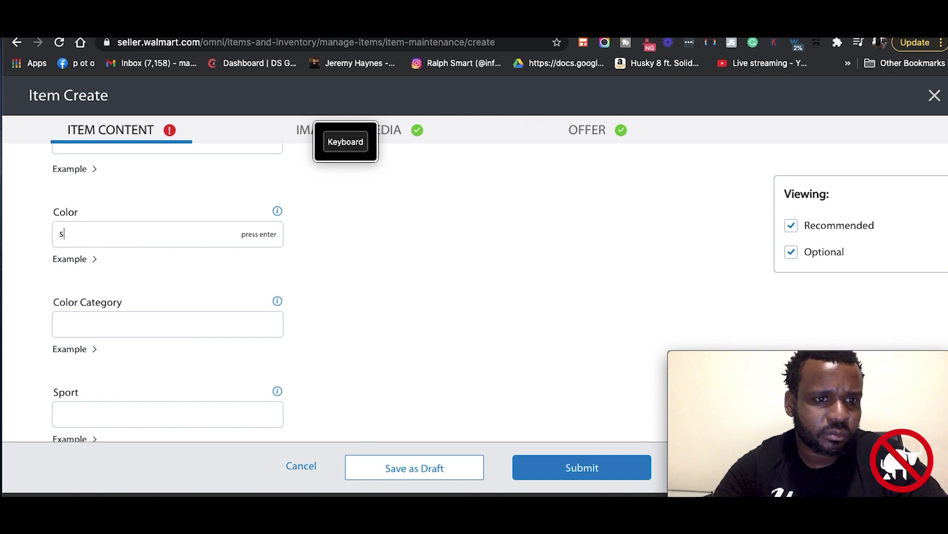
# - Enter 'silver' as the item's Color
pyautogui.click(337, 147)
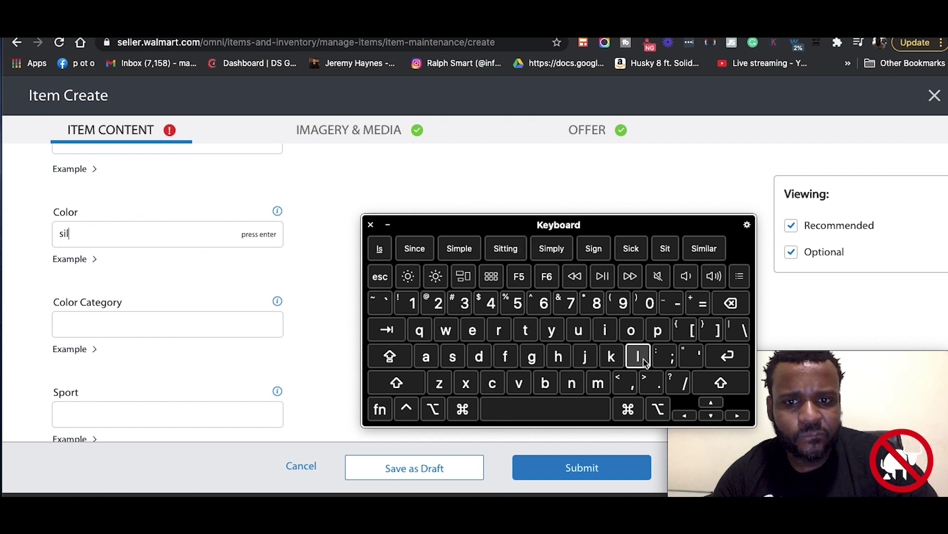
pyautogui.click(516, 390)
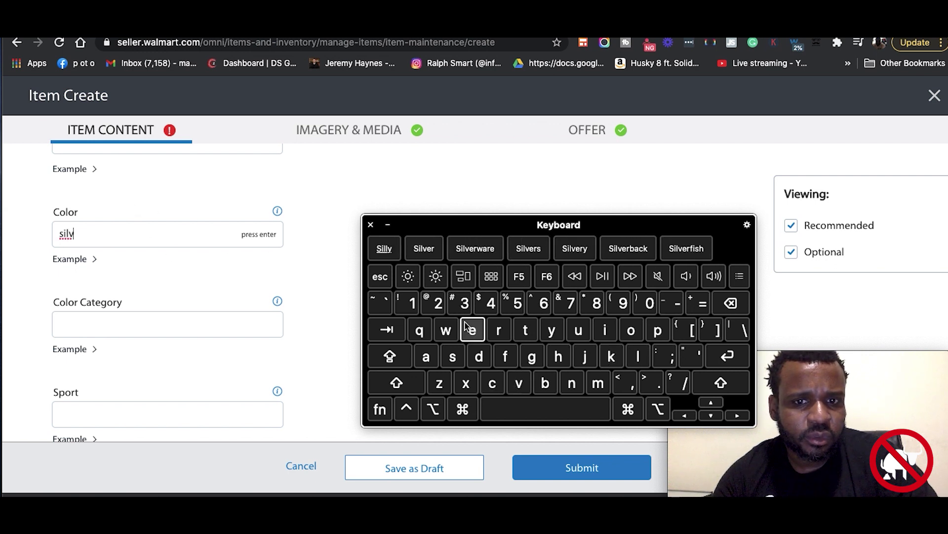
pyautogui.click(499, 329)
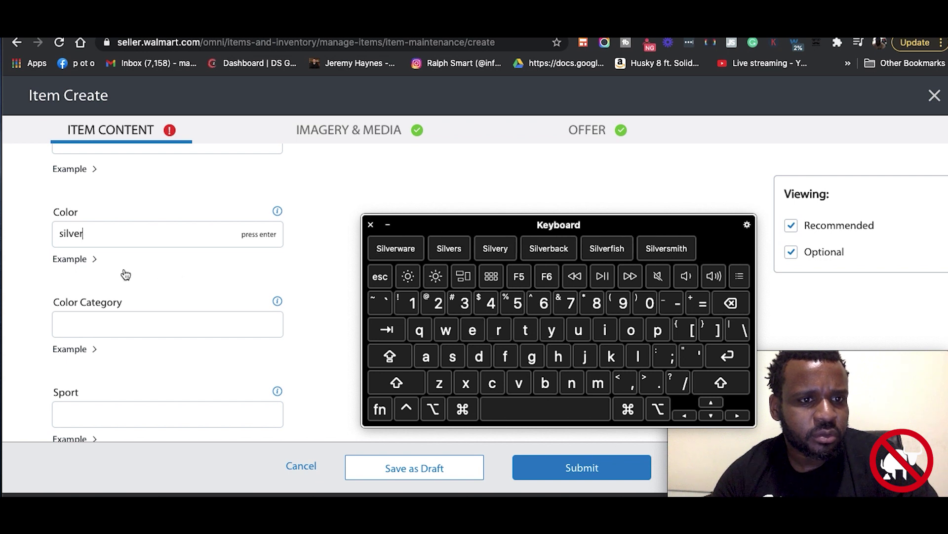
pyautogui.press('Return')
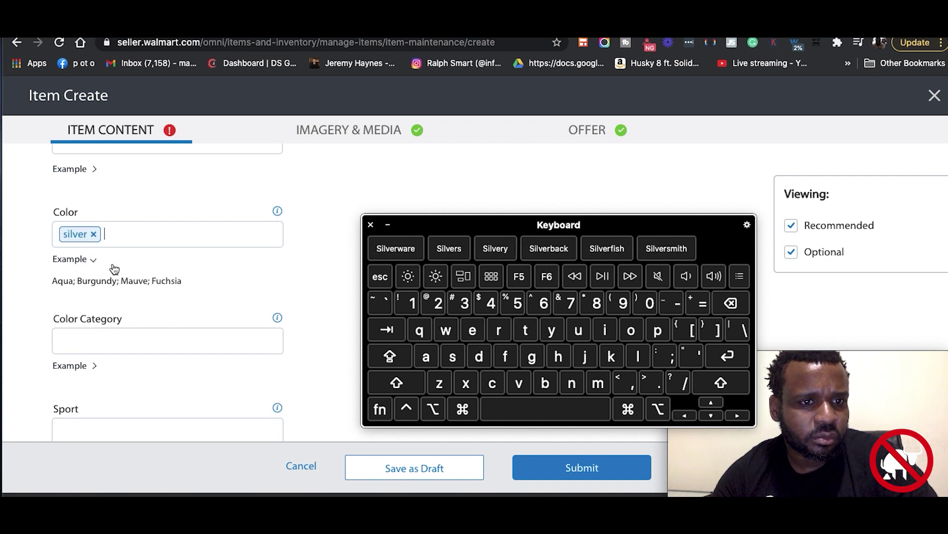
pyautogui.scroll(-1, 174, 300)
pyautogui.scroll(-2, 174, 299)
pyautogui.scroll(-5, 174, 302)
pyautogui.scroll(-2, 174, 304)
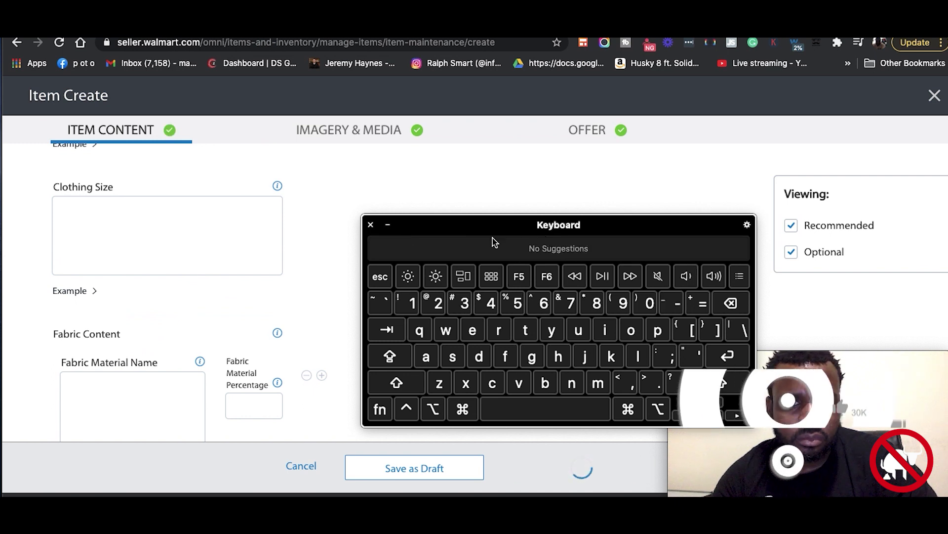
# - Hide the on-screen keyboard while the submission completes to one draft item
pyautogui.click(389, 225)
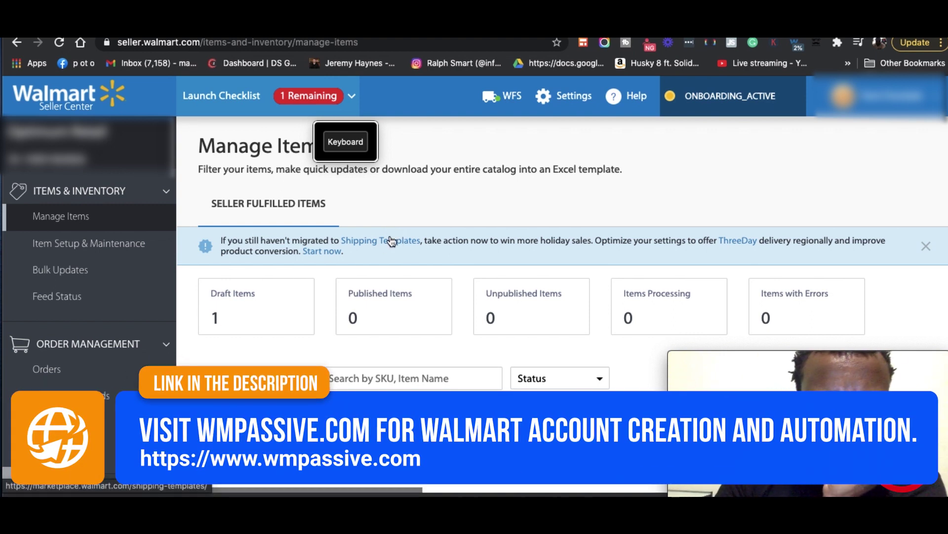
pyautogui.click(391, 241)
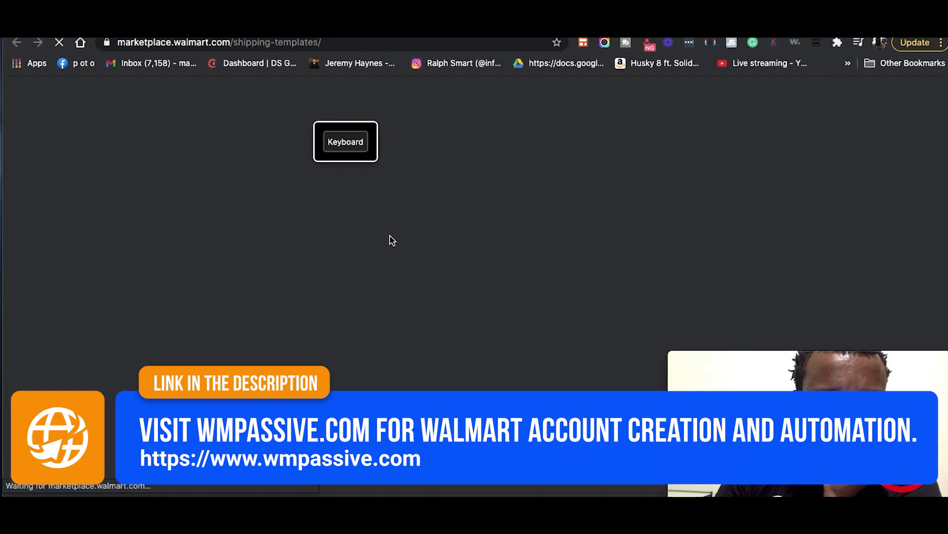